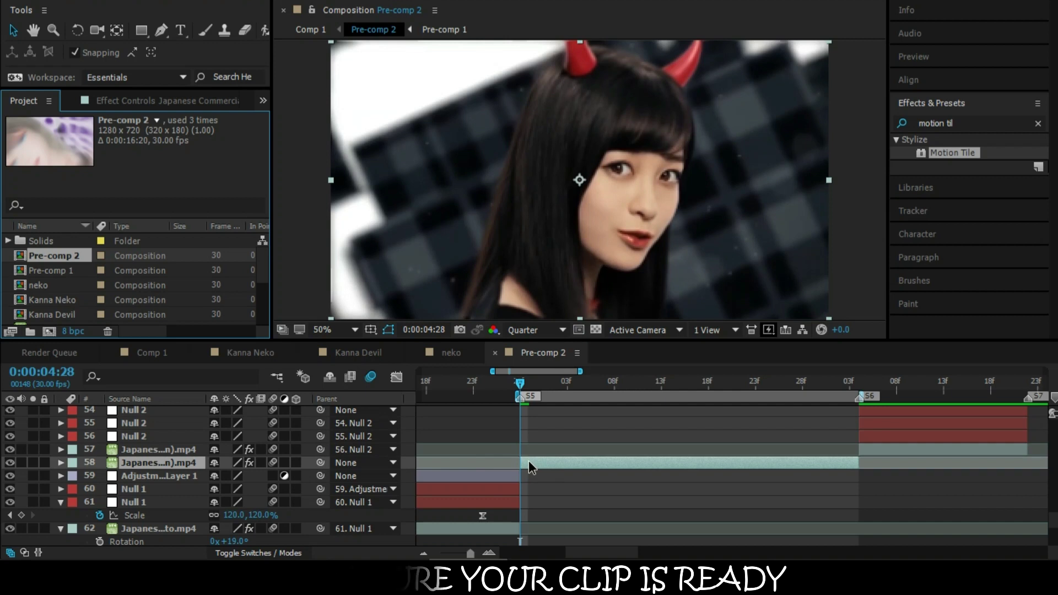
Add a new Null Object layer to Pre-comp 2 from the timeline's New menu
right_click(410, 463)
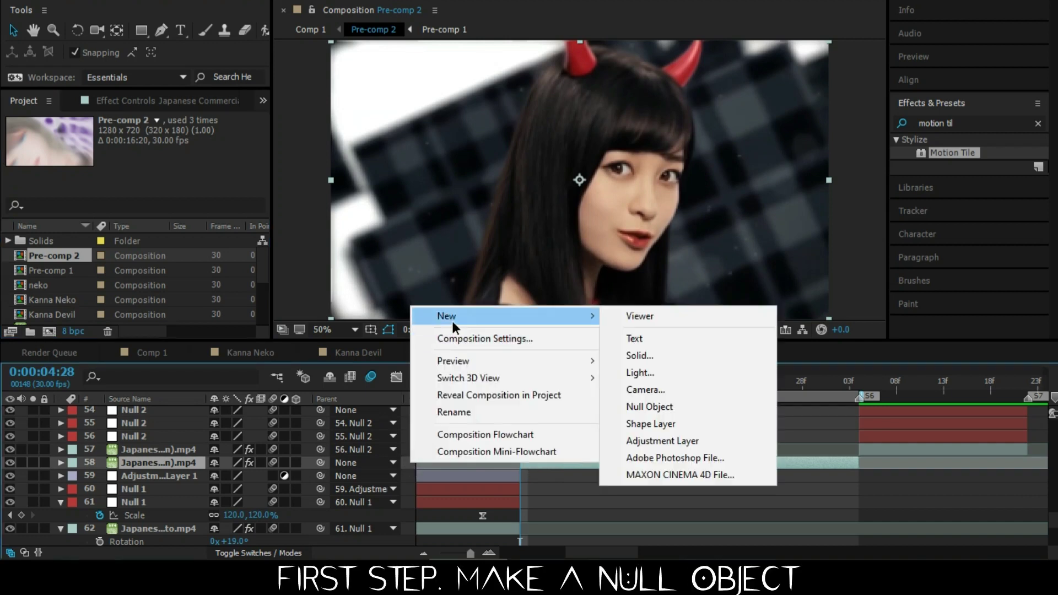
mouse_move(591, 316)
left_click(641, 408)
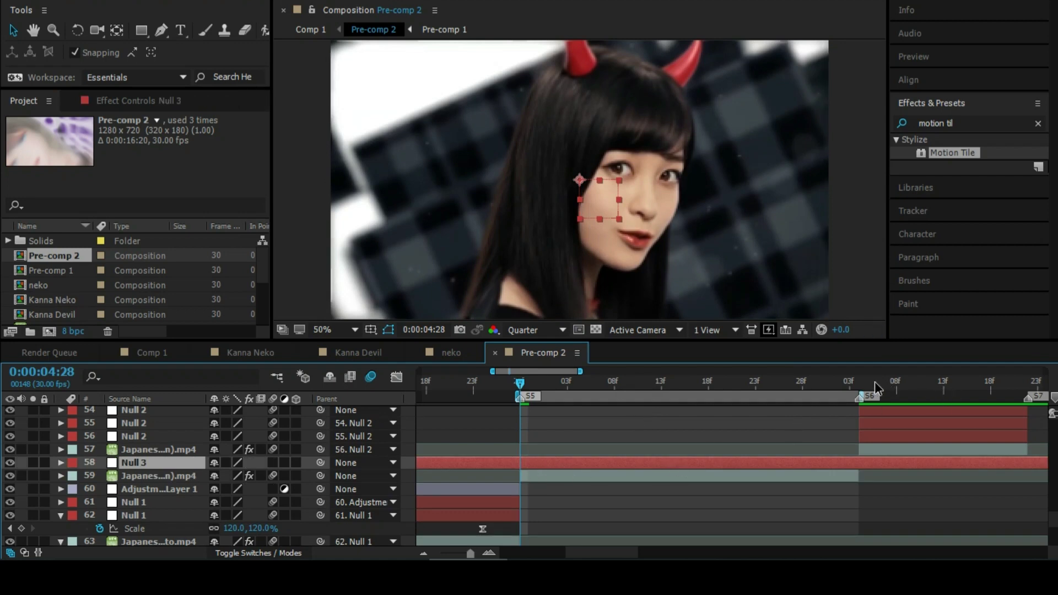
Trim the null so it runs only from 0:00:04:28 to 0:00:06:04, deleting the leftover piece
key("ctrl+shift+d")
left_click(858, 385)
key("alt+bracketright")
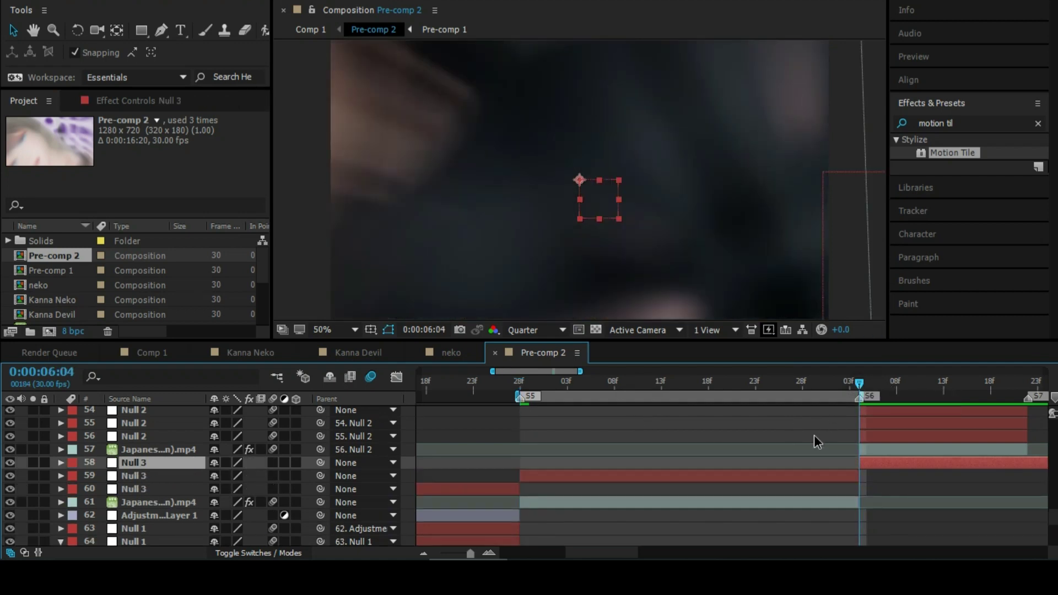
left_click(491, 480)
left_click(474, 475)
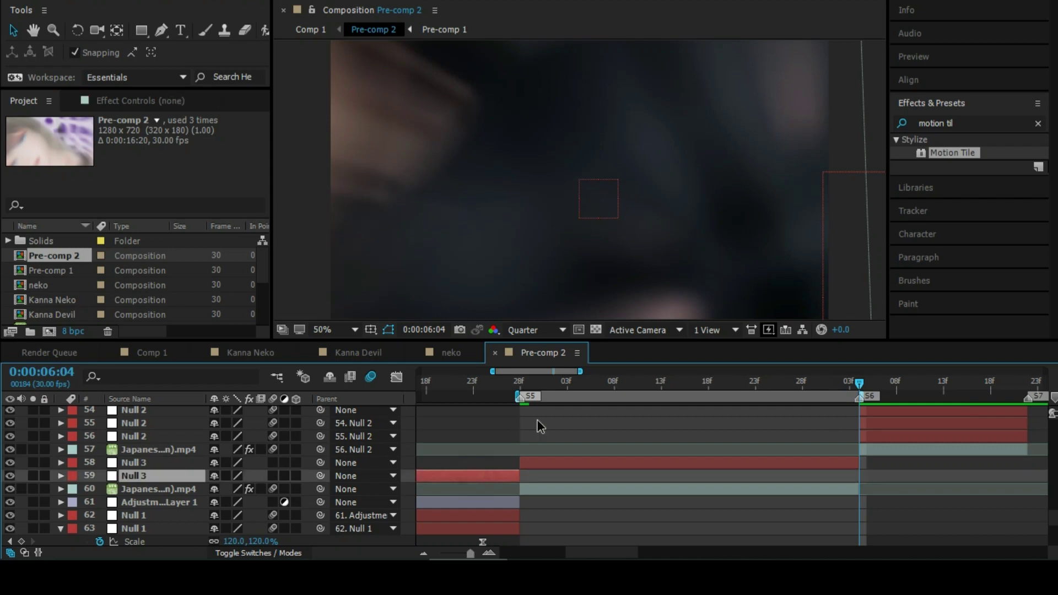
key("Delete")
left_click(521, 390)
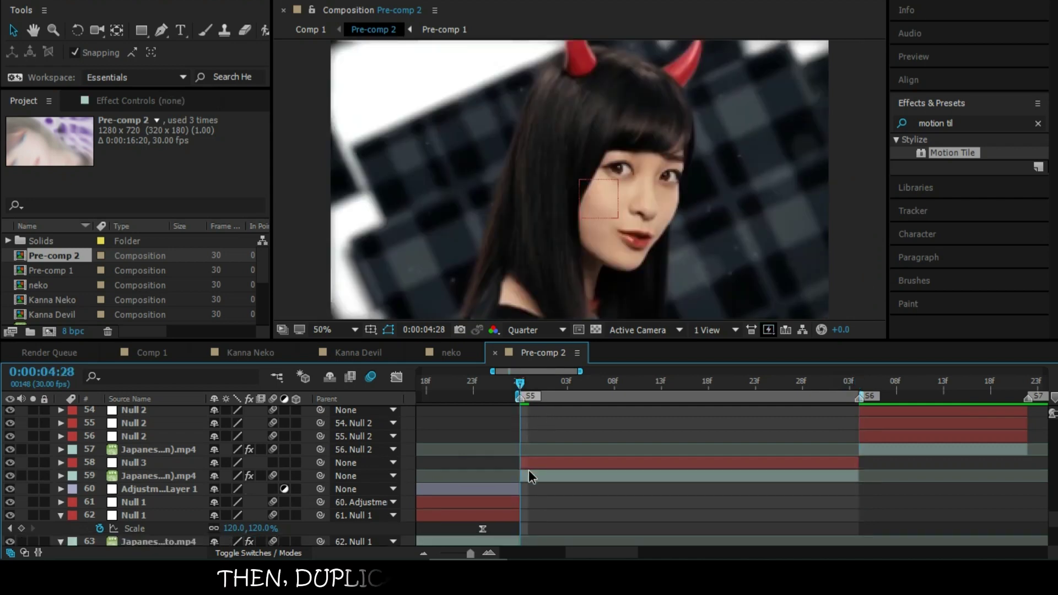
Duplicate Null 3 twice and switch on motion blur for all three null layers
left_click(528, 463)
key("ctrl+d")
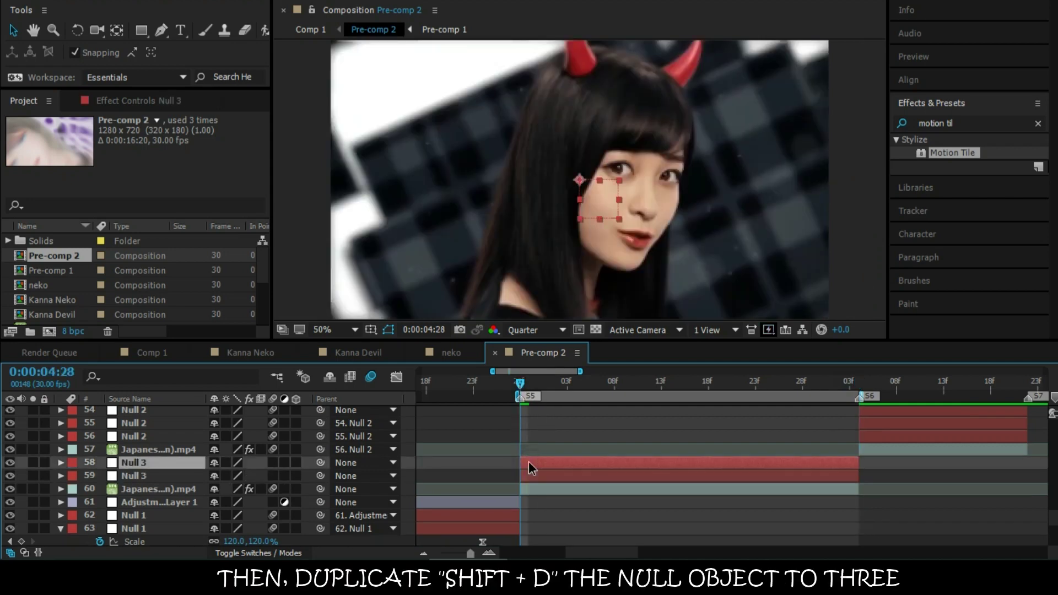
key("ctrl+d")
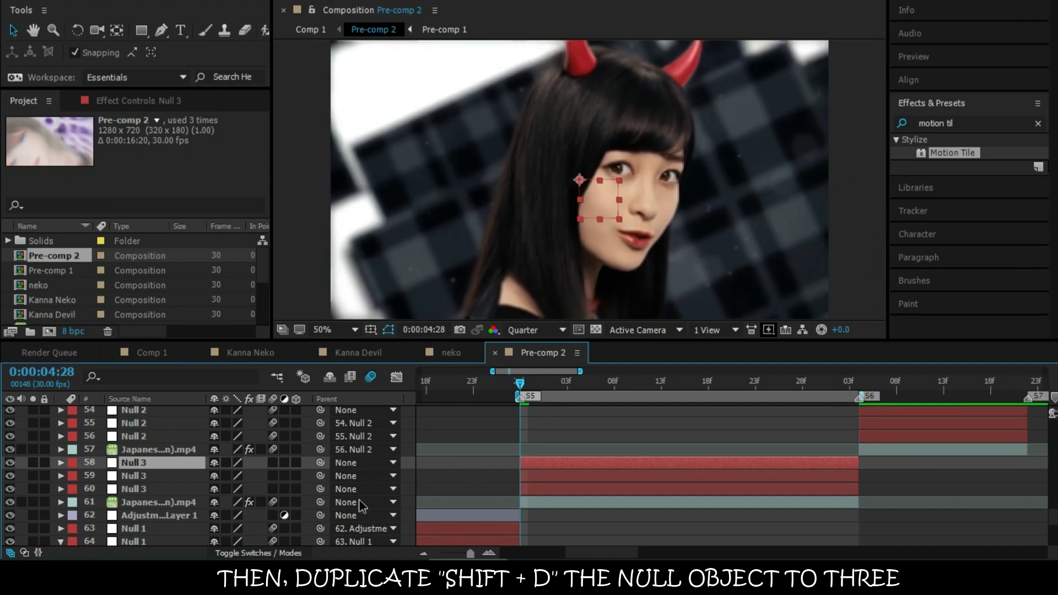
left_click(273, 463)
left_click_drag(277, 469, 274, 489)
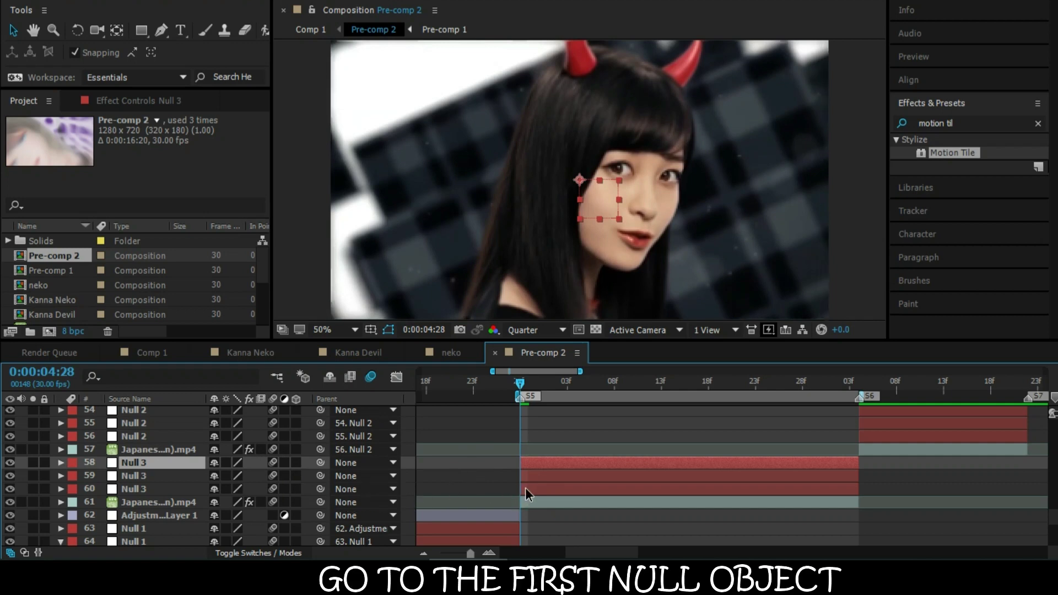
Move the bottom null to position 640, 50 and parent the clip to the layer 60 null
left_click(527, 488)
key("p")
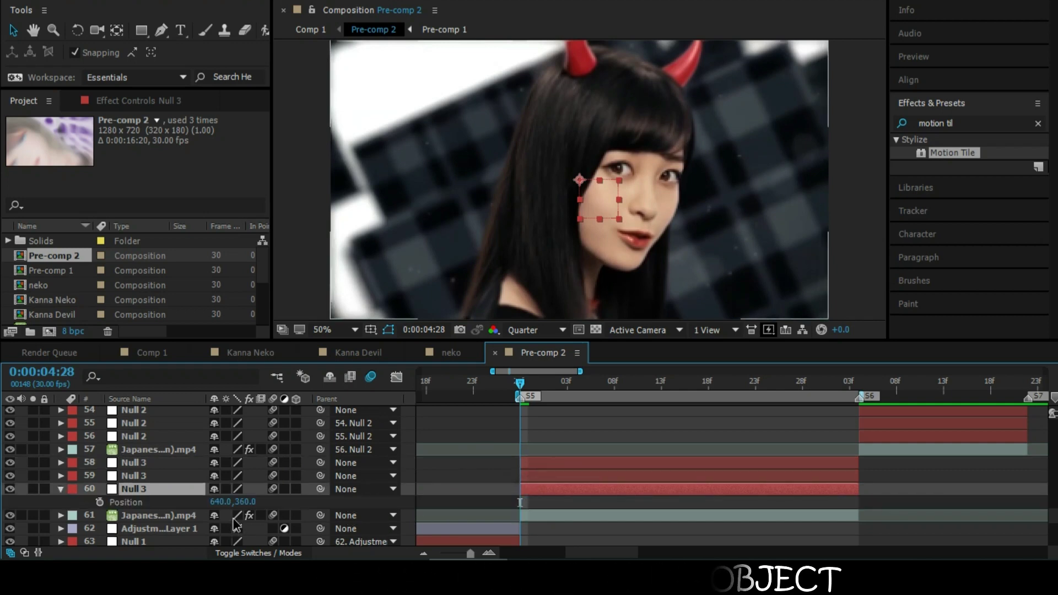
left_click_drag(247, 502, 180, 510)
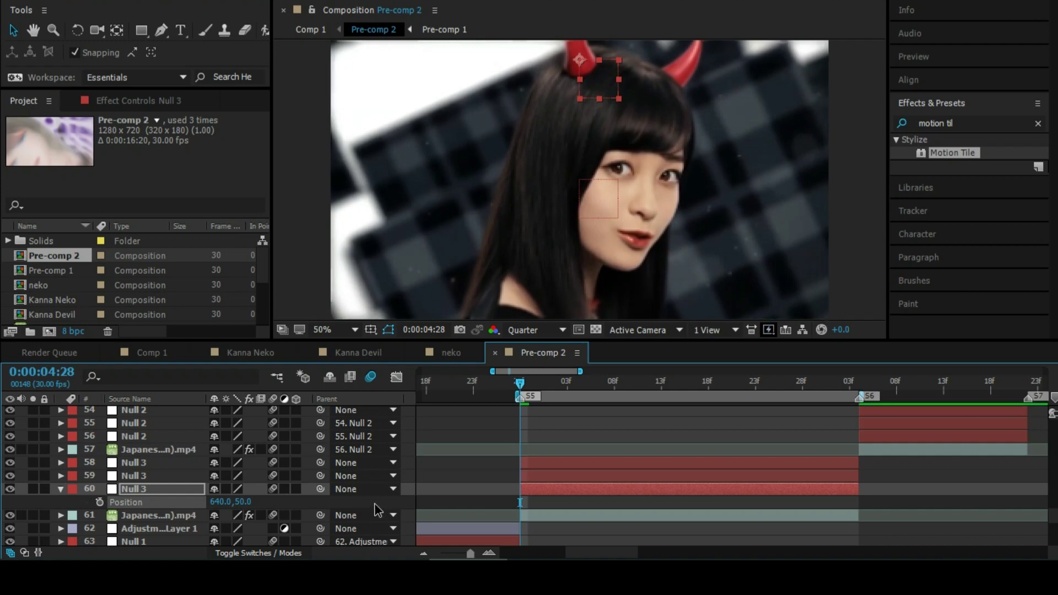
key("p")
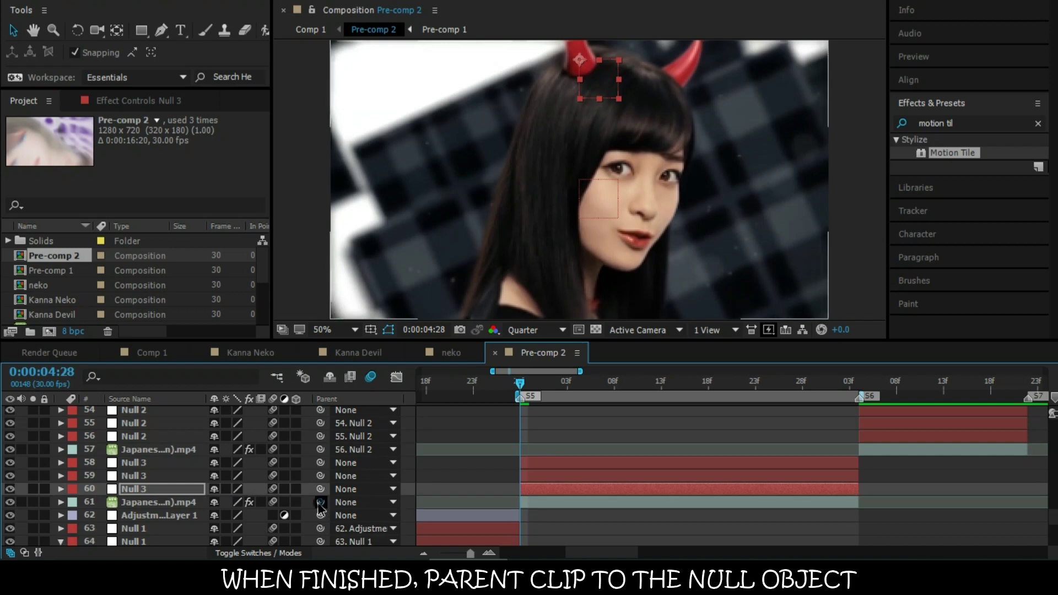
left_click_drag(304, 489, 303, 463)
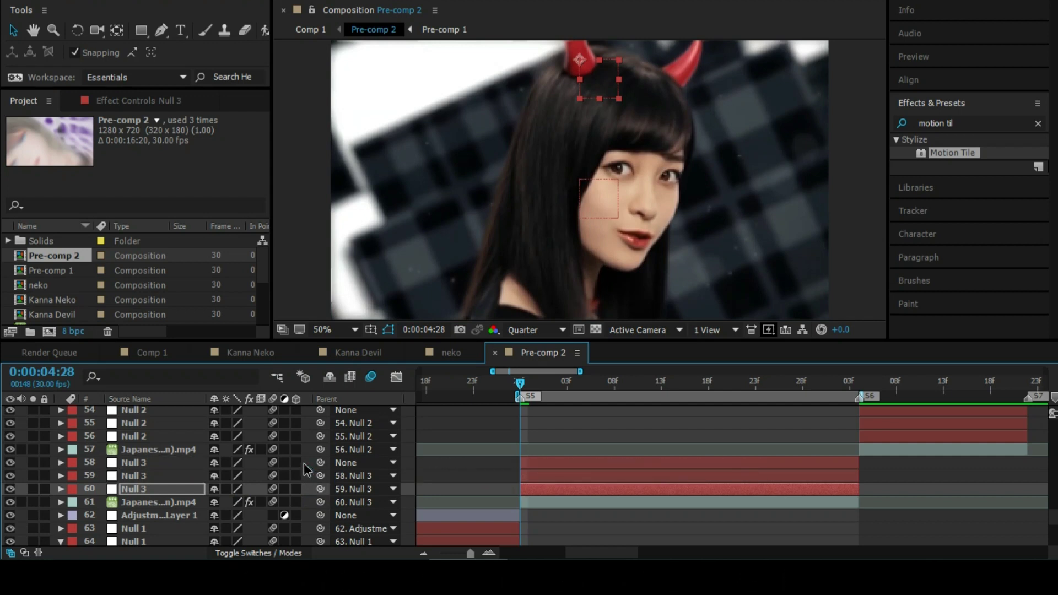
Keyframe layer 60 null's Scale at 650% at the start and 100% later
key("s")
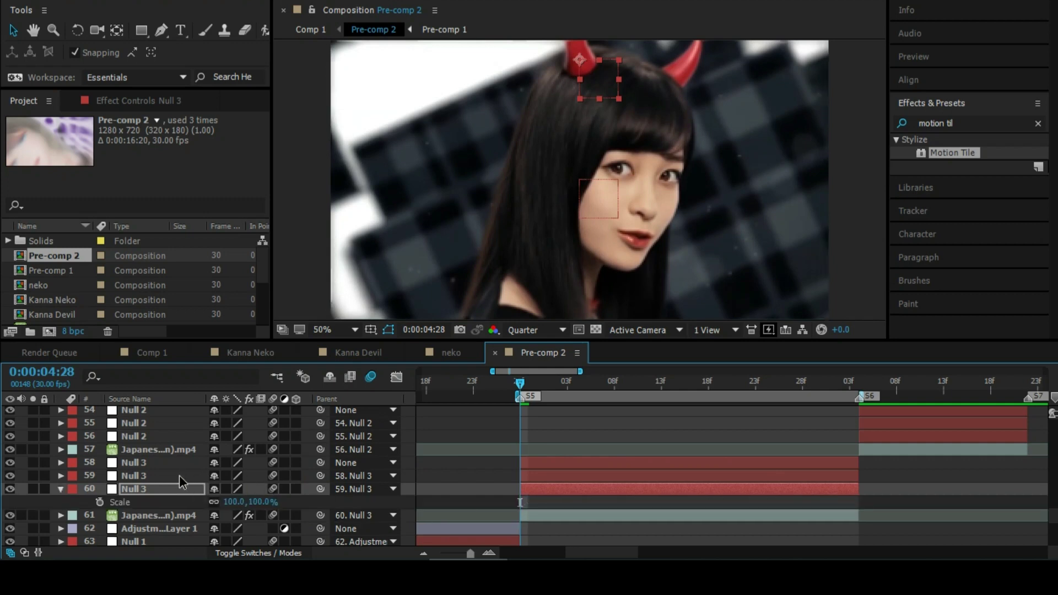
left_click(100, 503)
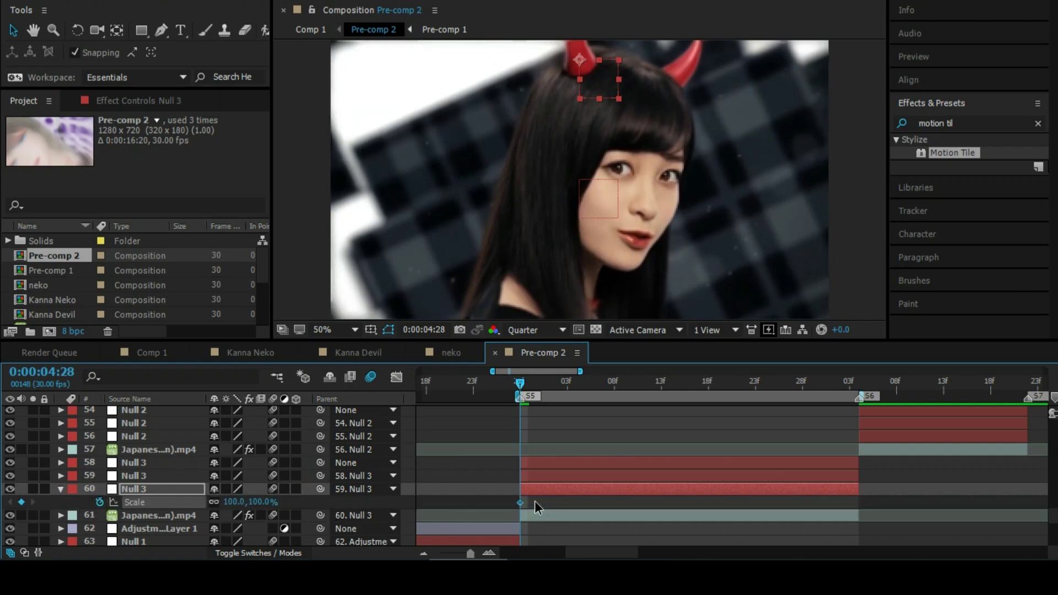
left_click_drag(520, 503, 711, 504)
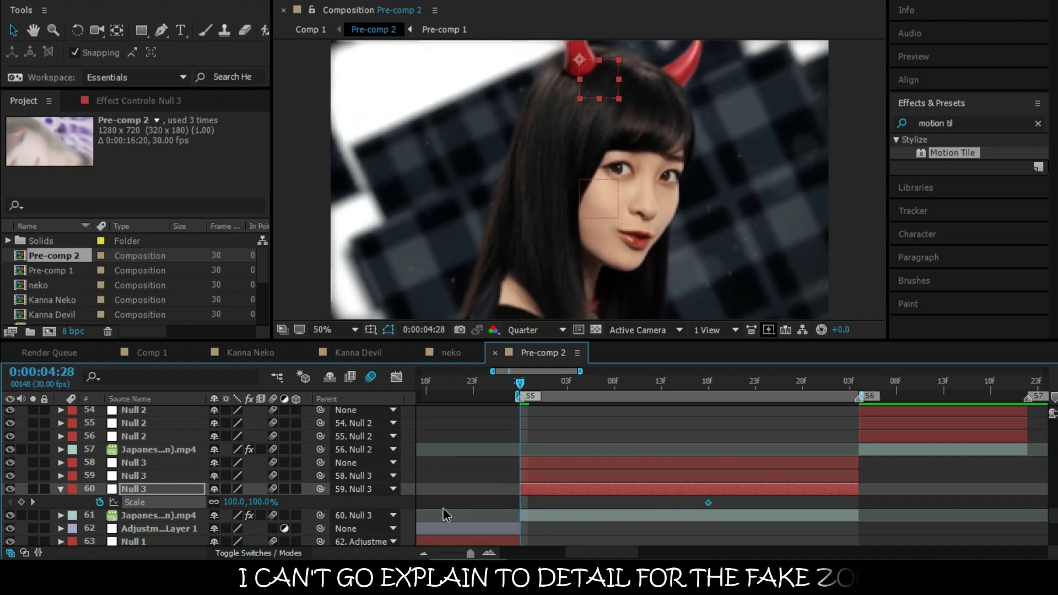
left_click(236, 502)
type("650")
key("Return")
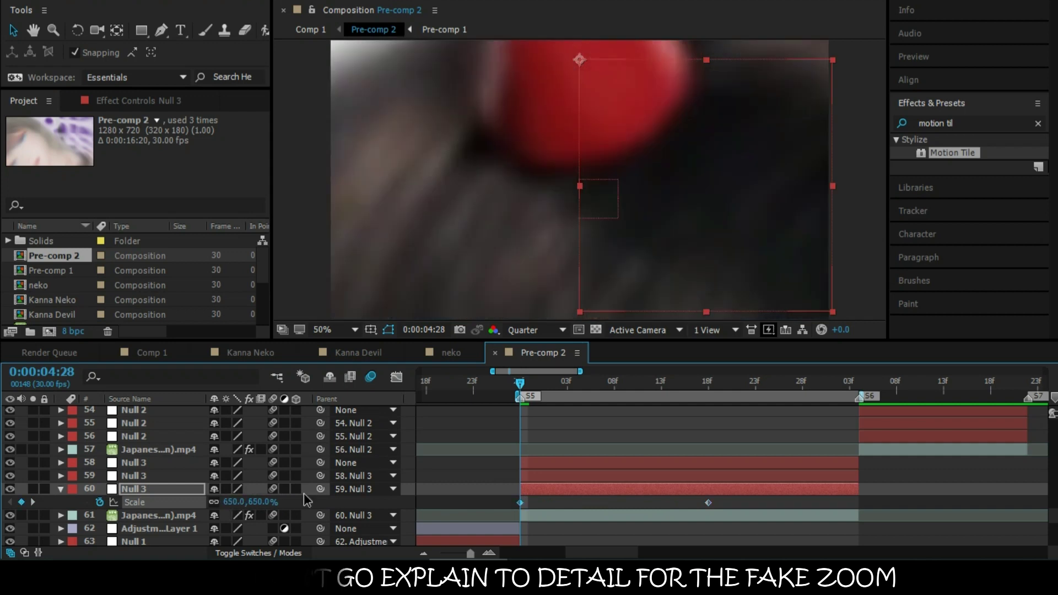
Easy-ease both Scale keyframes and reshape the speed curve for a sharp initial zoom-out
left_click(731, 503)
left_click_drag(731, 502, 490, 505)
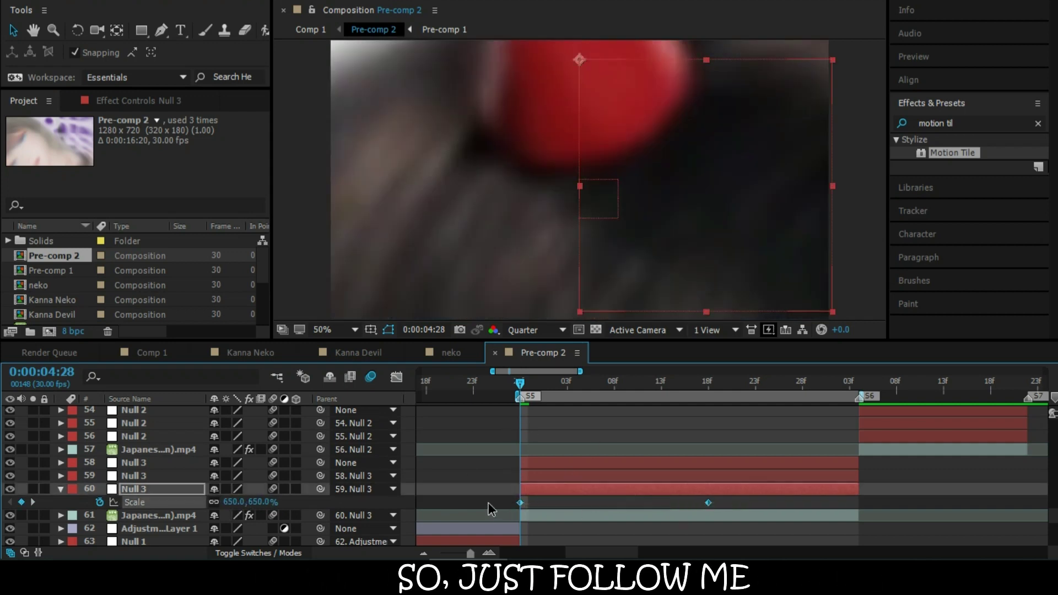
key("F9")
left_click(396, 377)
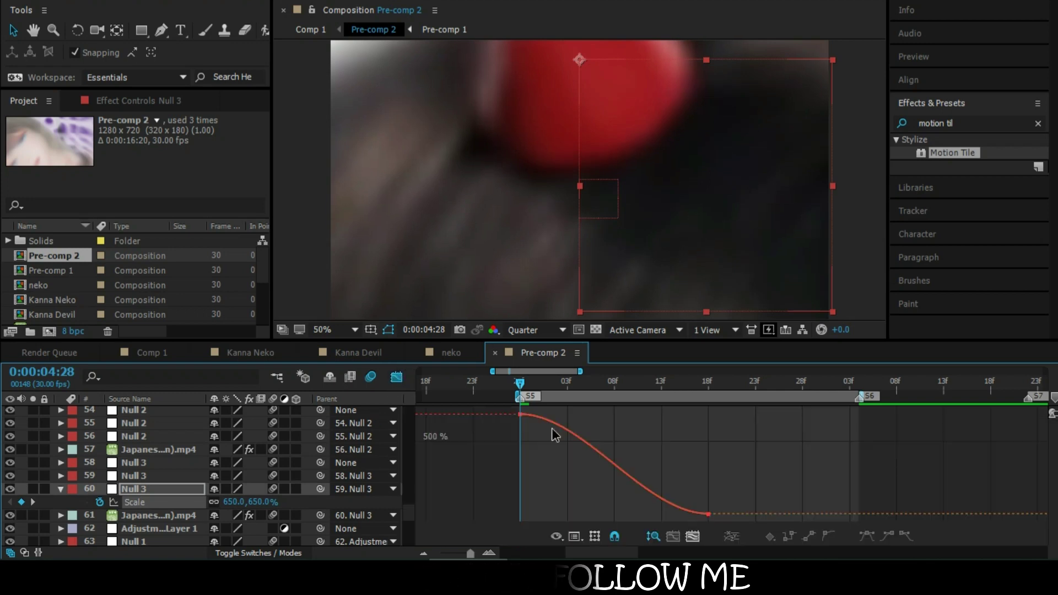
left_click(619, 466)
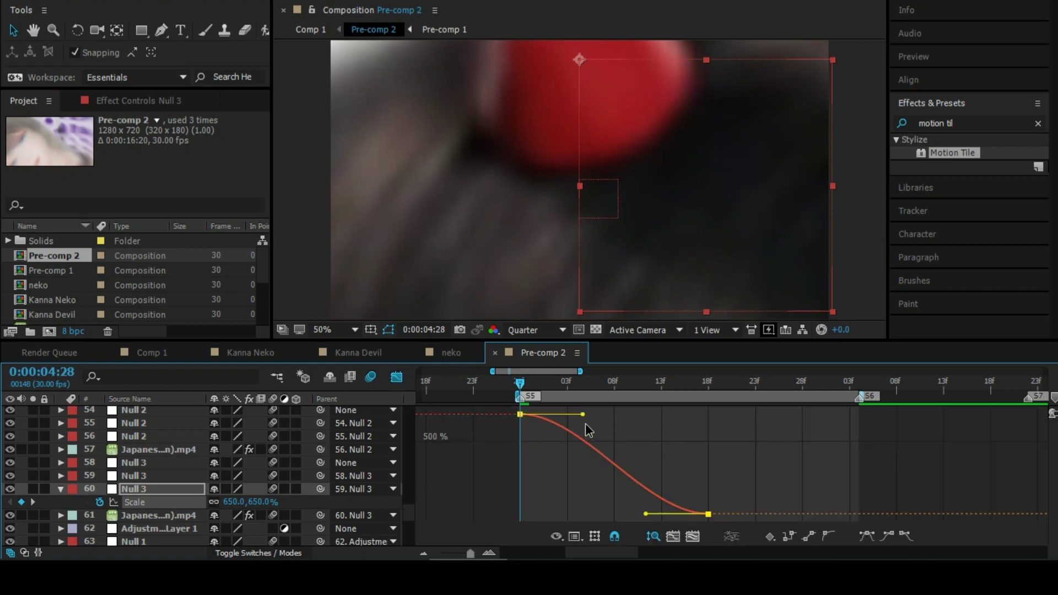
left_click_drag(582, 414, 522, 488)
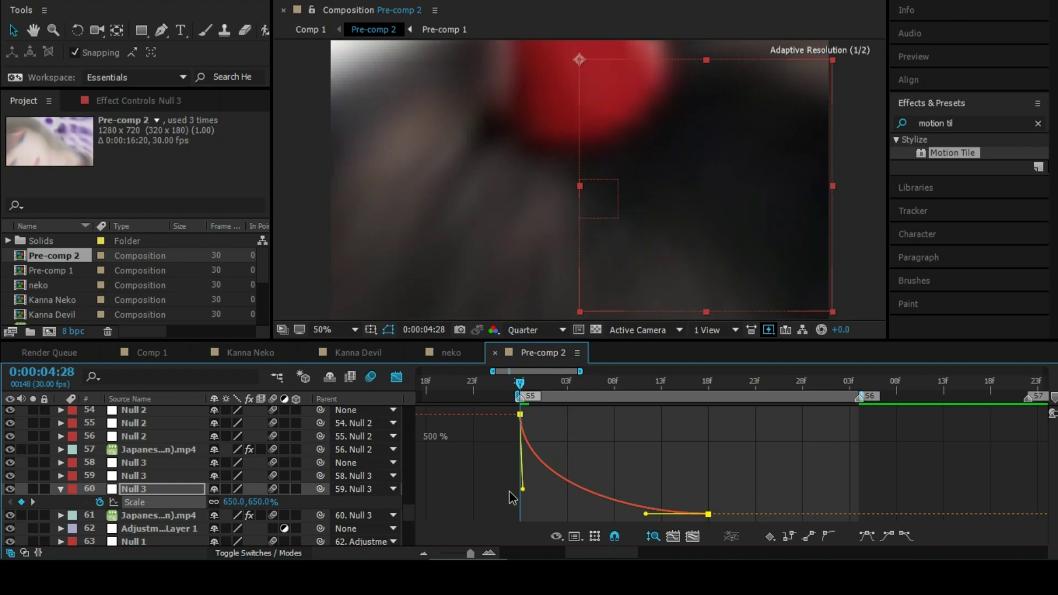
left_click_drag(644, 515, 499, 520)
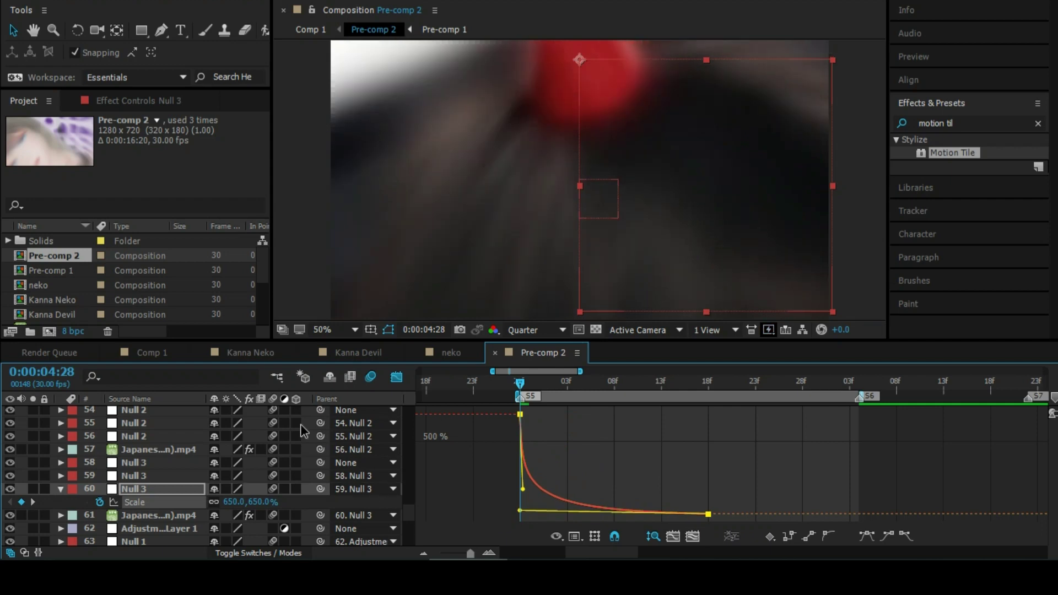
left_click(396, 383)
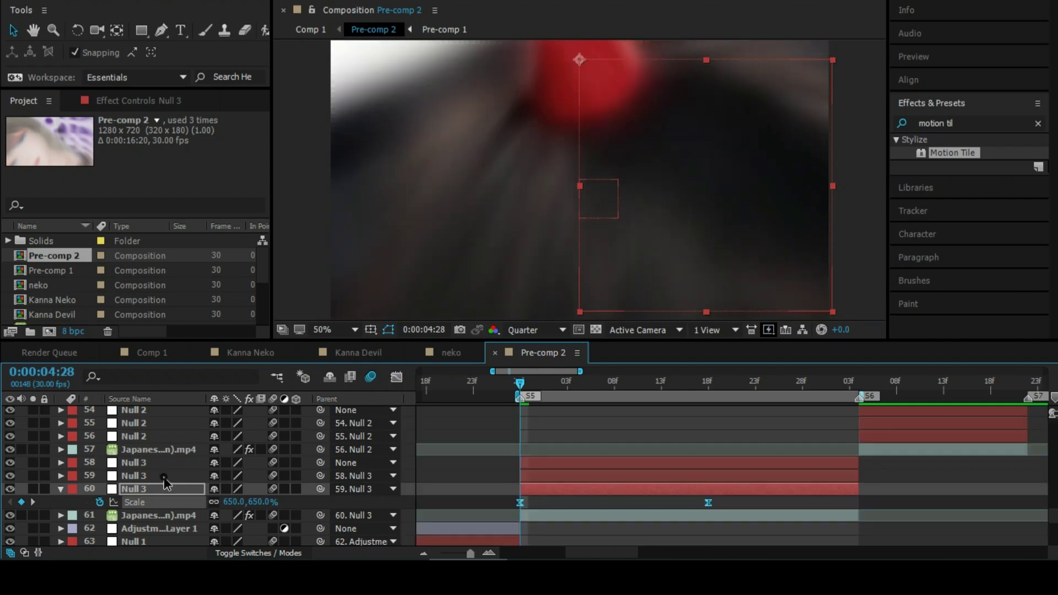
Keyframe layer 59 null's Scale at 100% and move the playhead to 0:00:05:27
left_click(165, 476)
key("s")
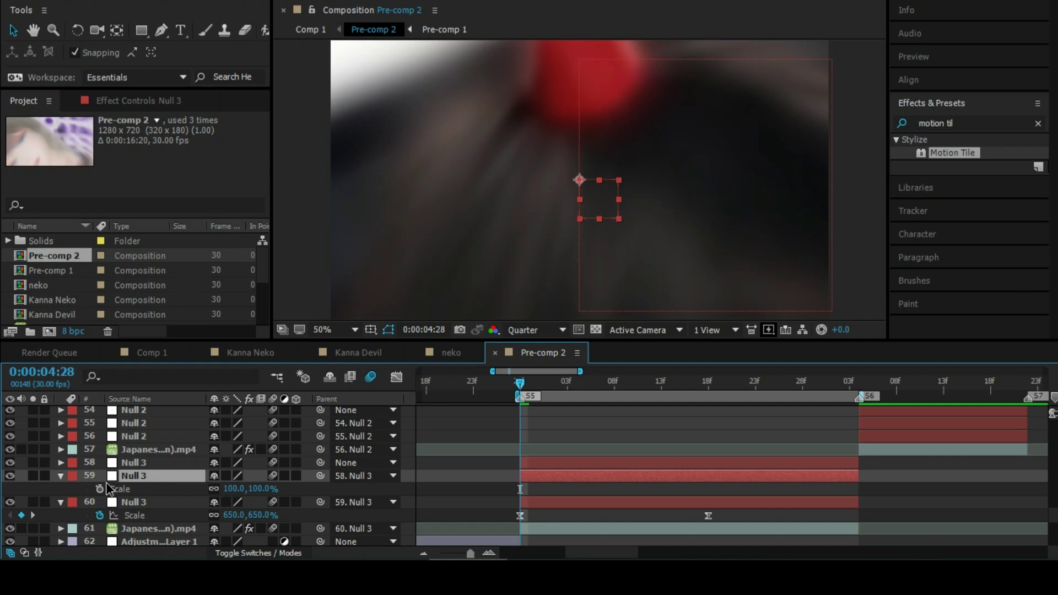
left_click(100, 489)
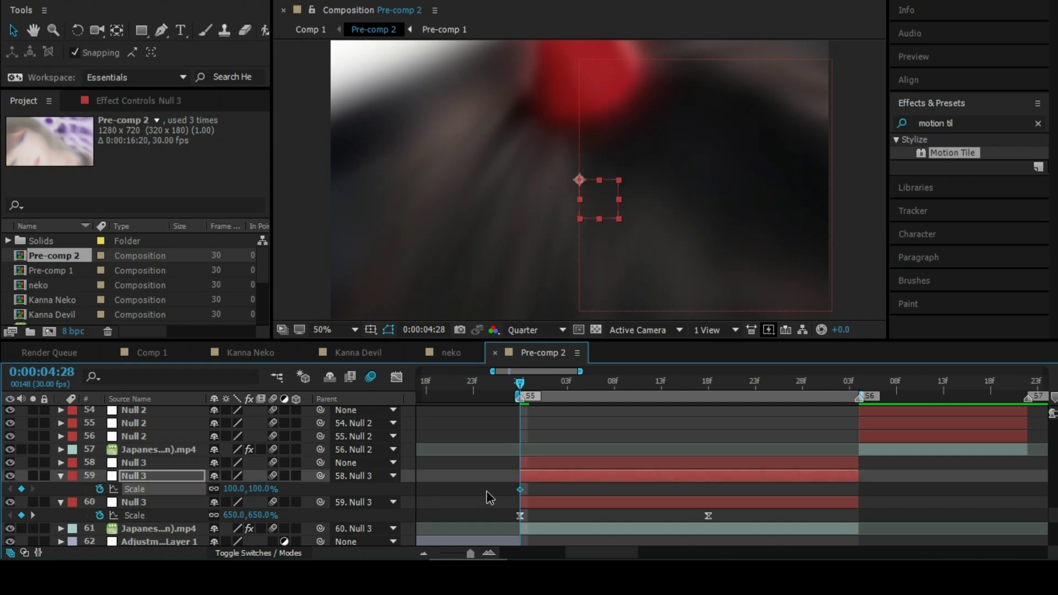
left_click_drag(521, 490, 643, 500)
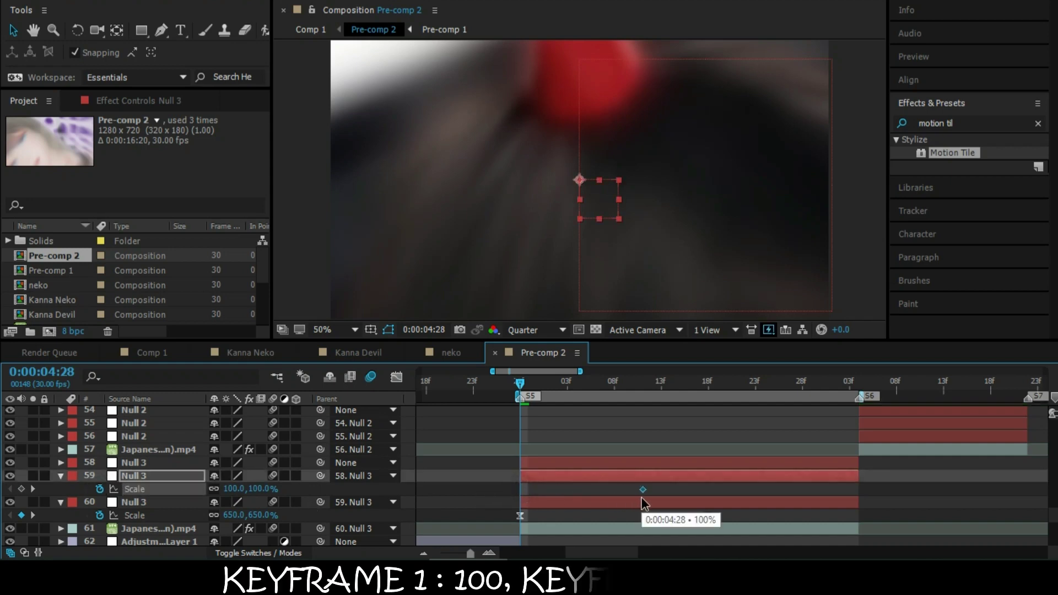
left_click(779, 385)
left_click_drag(794, 391, 801, 386)
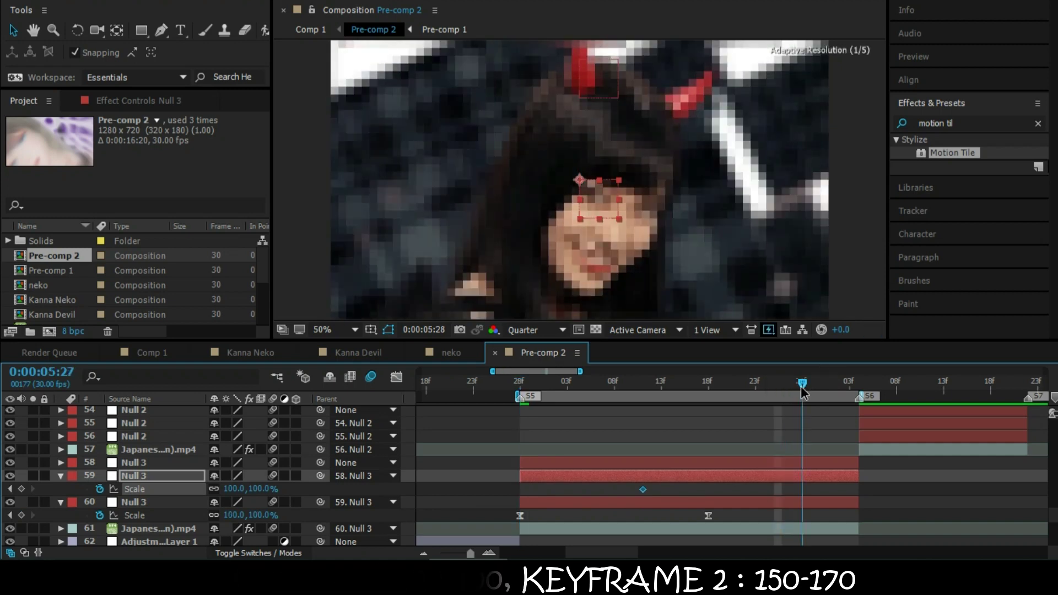
Set the middle null's Scale to 170% at 0:00:05:27
left_click(234, 489)
type("170")
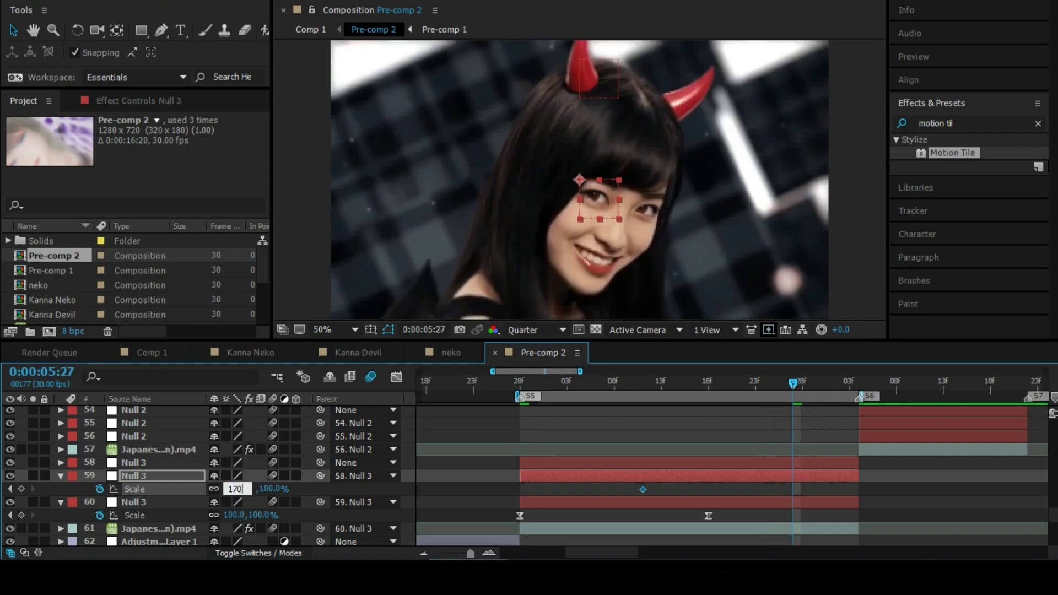
key("Return")
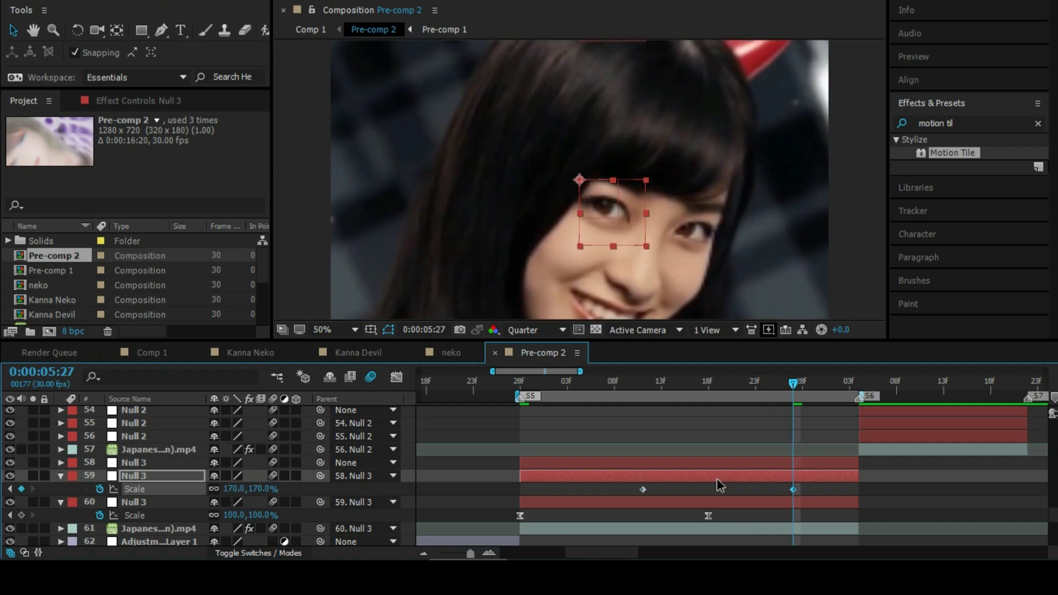
left_click(235, 489)
type("17")
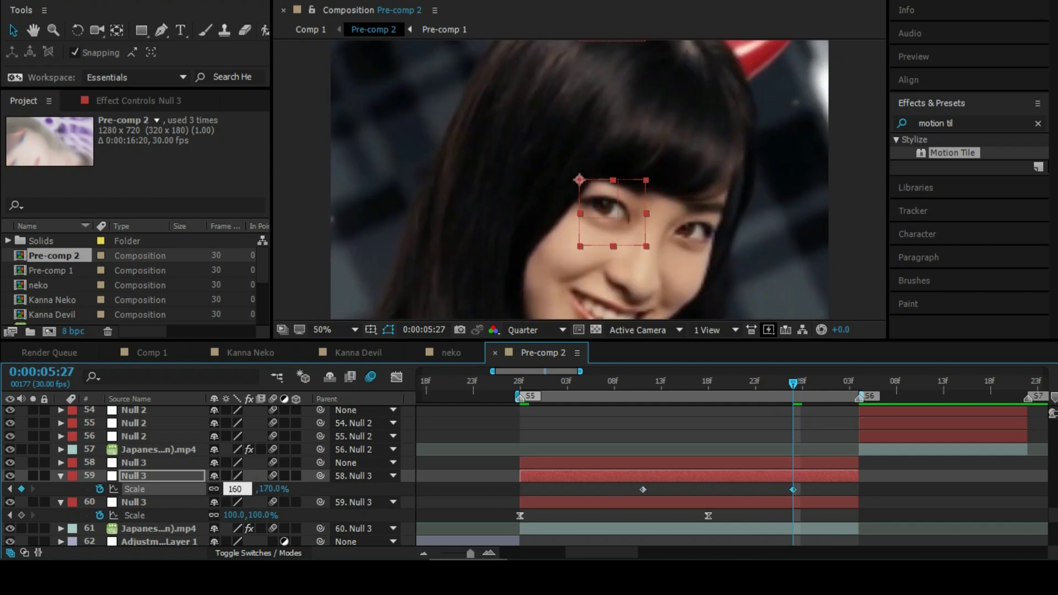
type("0")
key("Return")
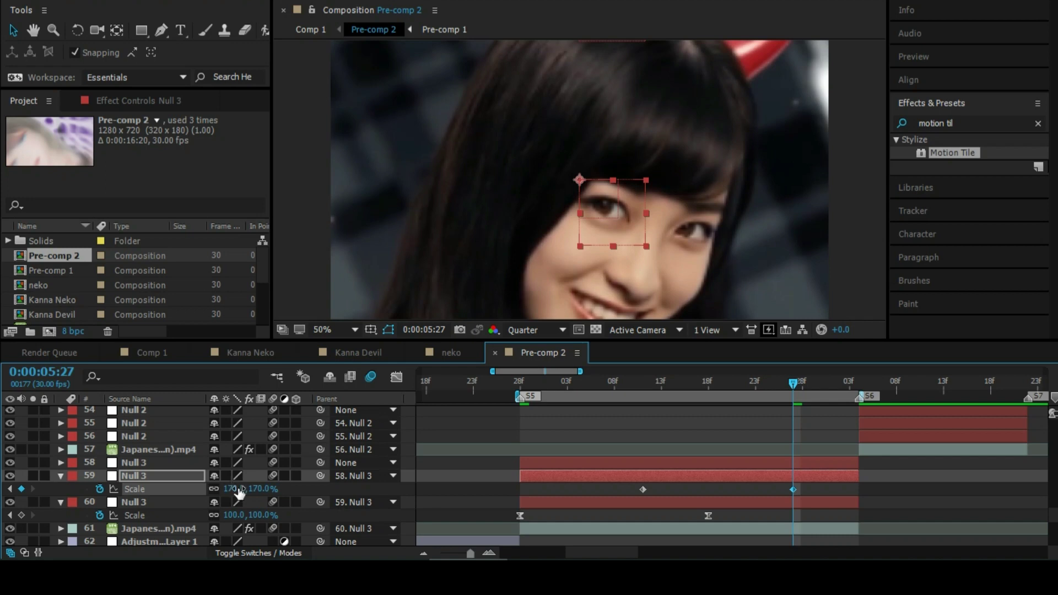
Apply Easy Ease to both Scale keyframes and check the curve in the Graph Editor
left_click_drag(624, 489, 823, 502)
key("F9")
left_click(396, 378)
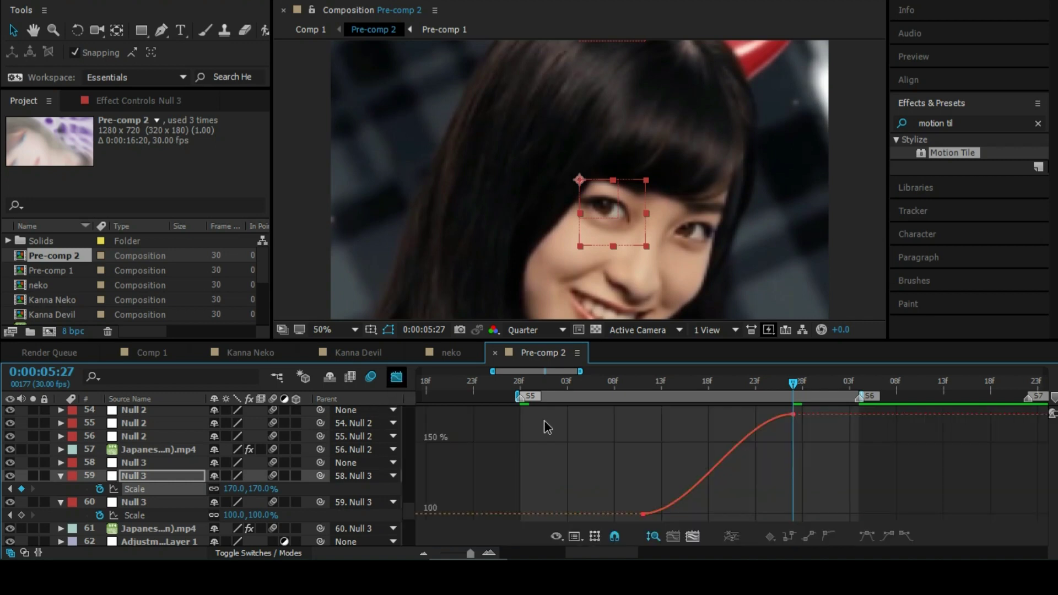
left_click(791, 418)
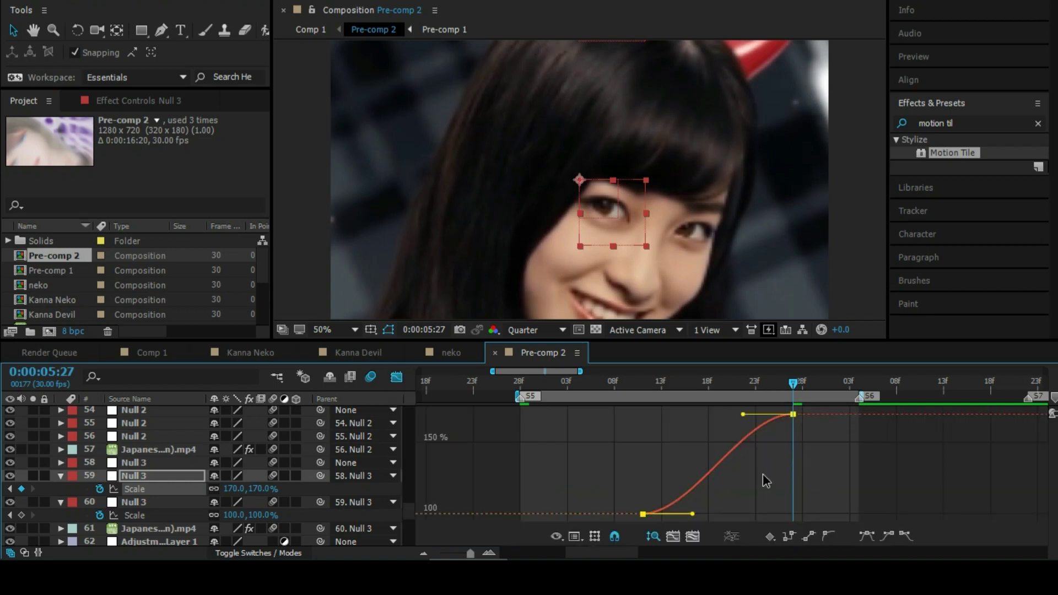
left_click(396, 378)
Keyframe layer 58 null's Scale from 100% down to 25% at 0:00:06:04
left_click(178, 463)
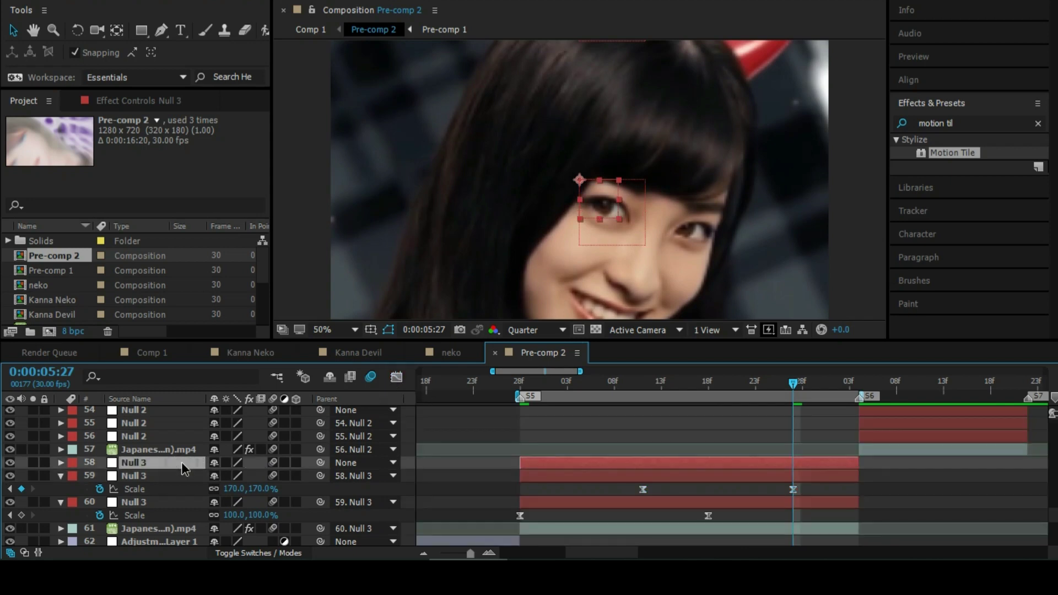
key("s")
left_click(100, 476)
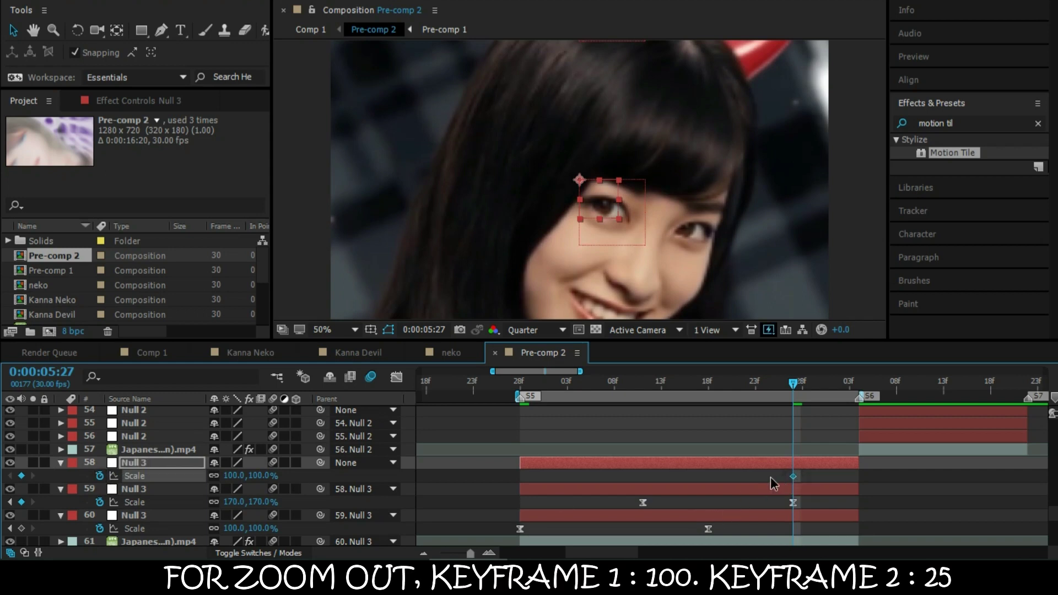
left_click_drag(794, 476, 737, 476)
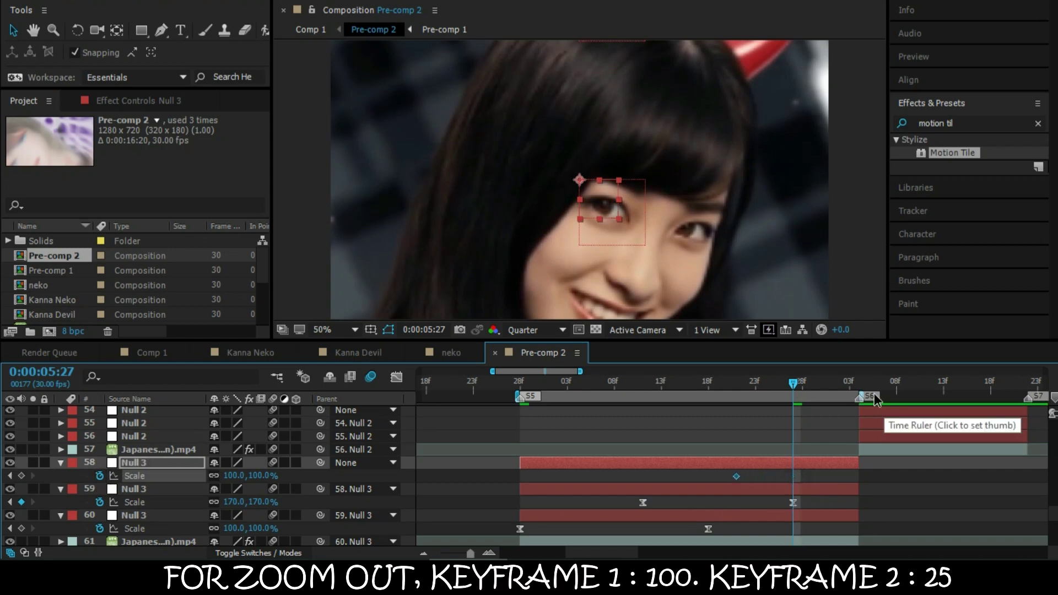
left_click(860, 386)
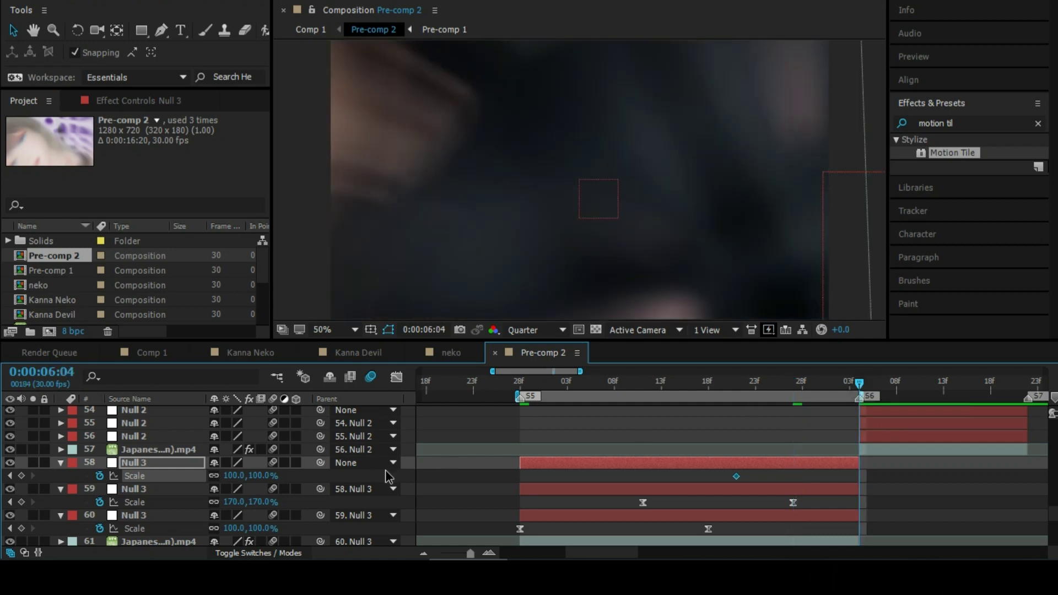
left_click(233, 476)
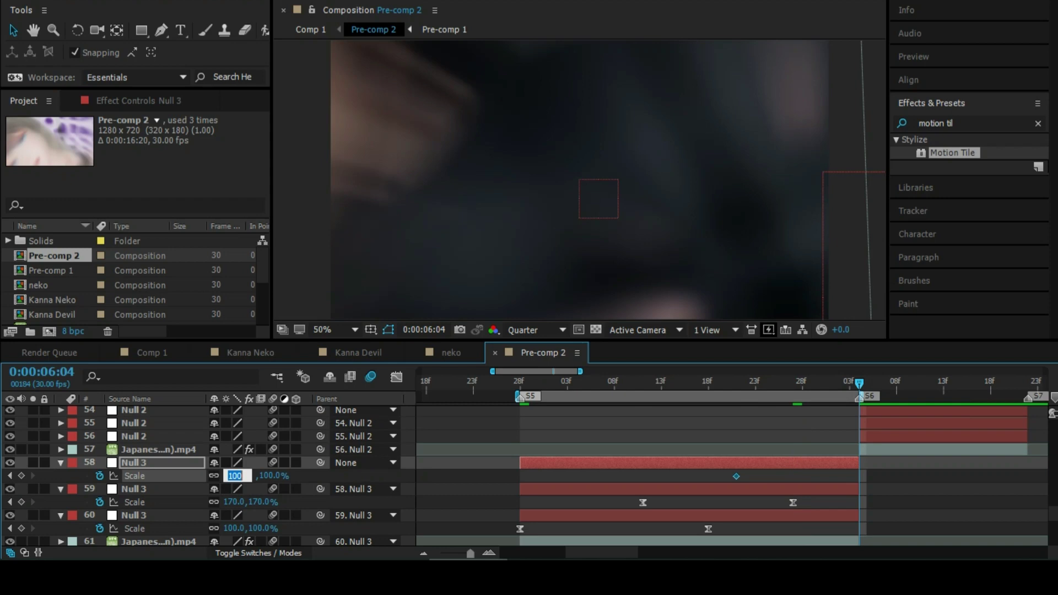
type("25")
key("Return")
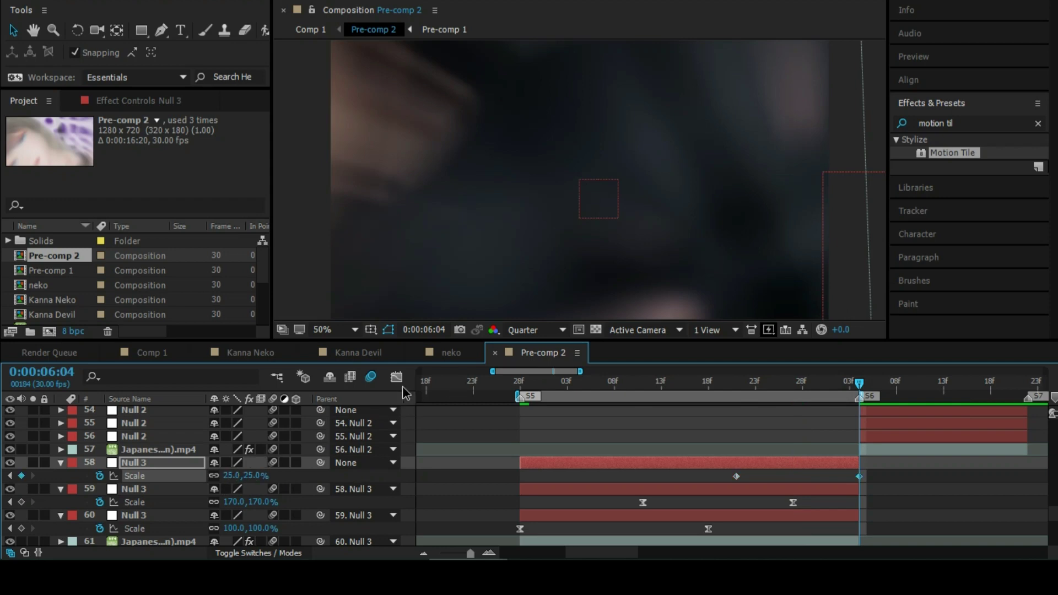
Easy-ease both Scale keyframes, then remove the end ease-in and lengthen the first ease-out
left_click(395, 384)
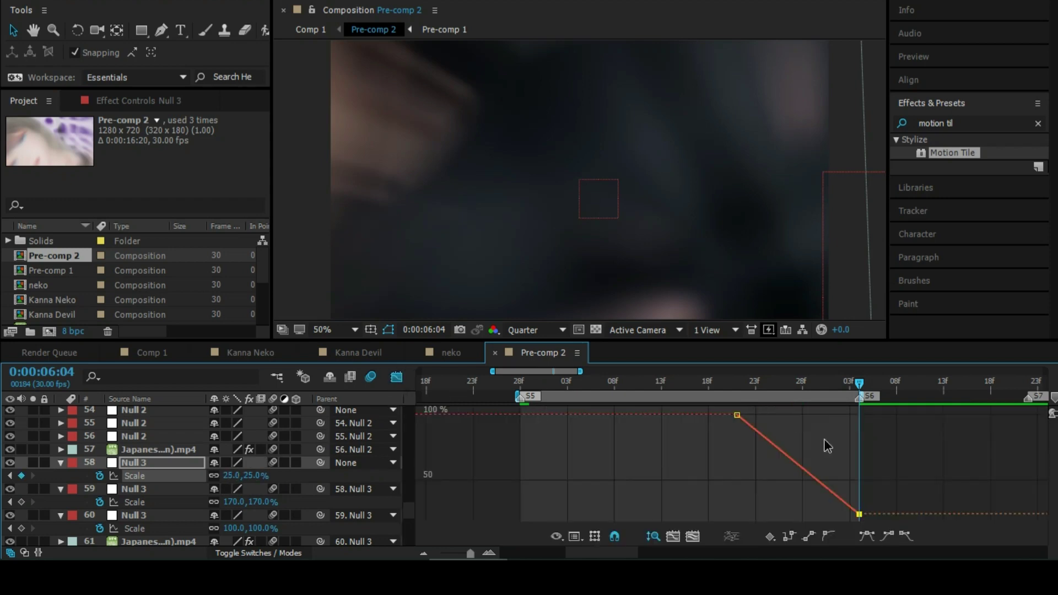
mouse_move(794, 464)
key("shift+F3")
key("F9")
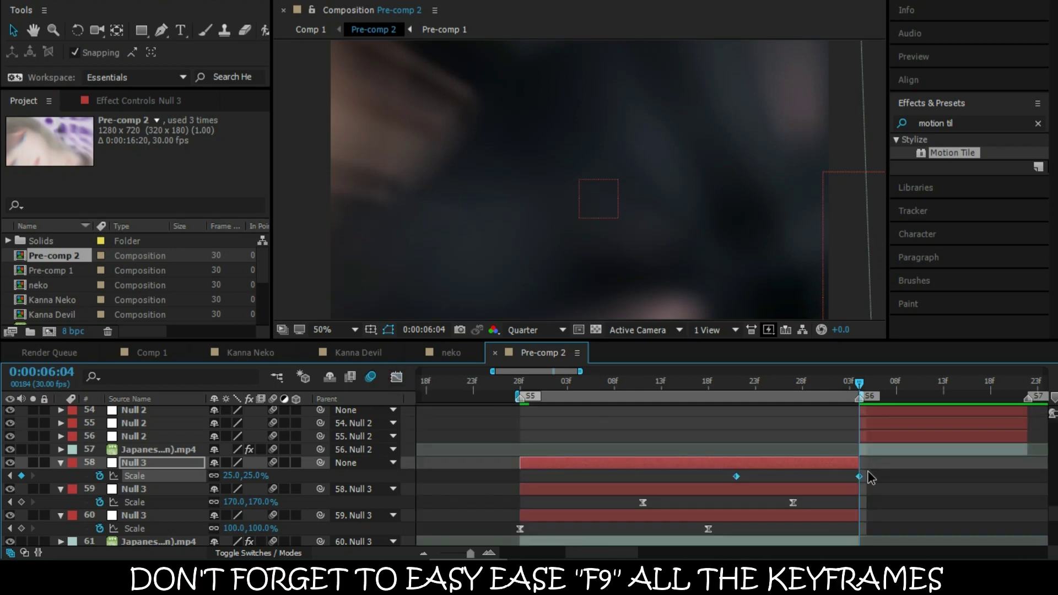
left_click(402, 382)
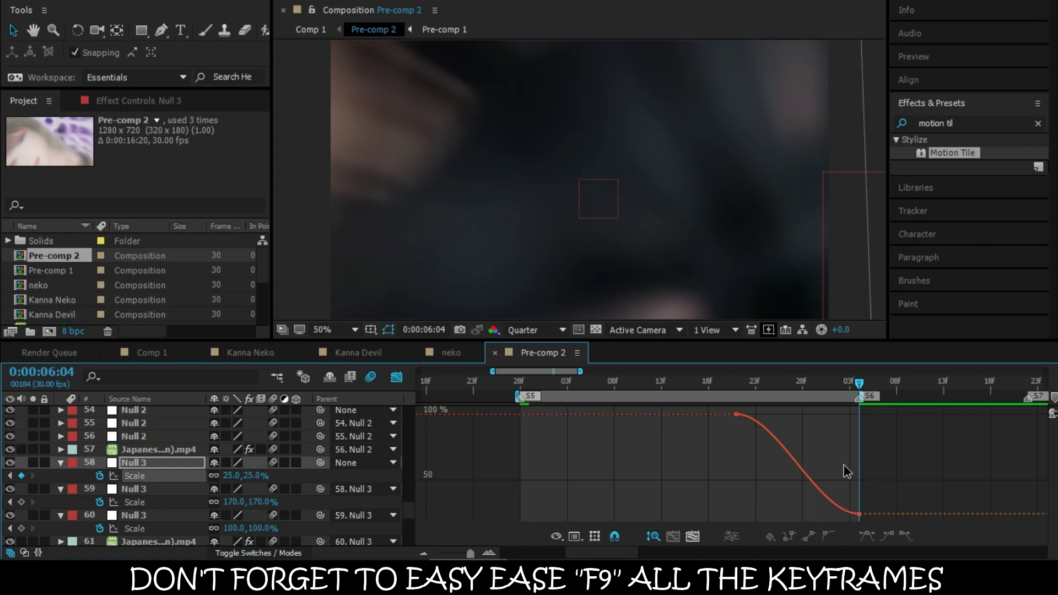
left_click(803, 479)
left_click_drag(819, 515, 863, 515)
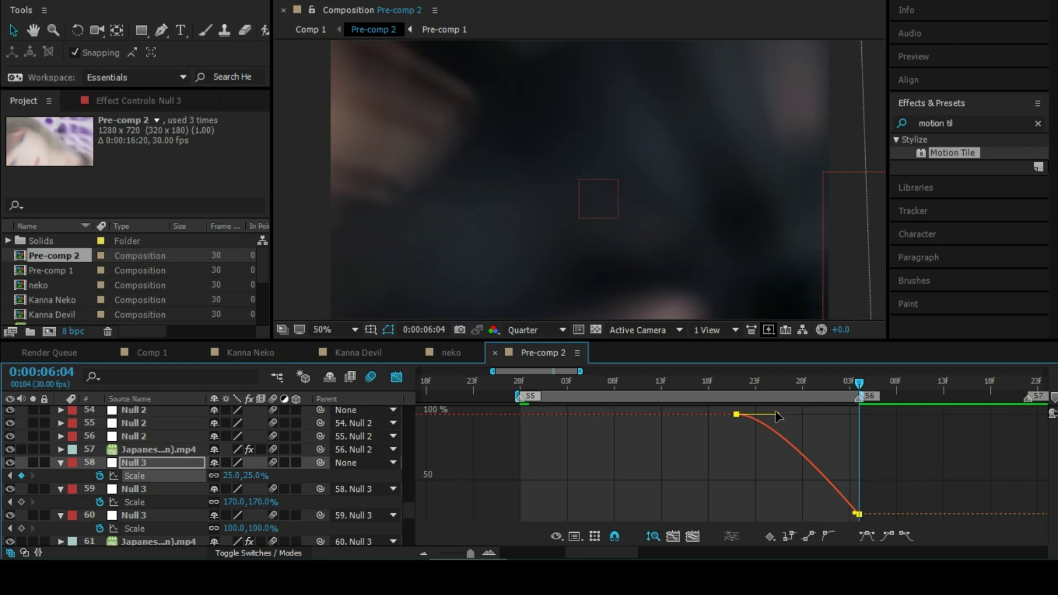
left_click_drag(778, 420, 874, 422)
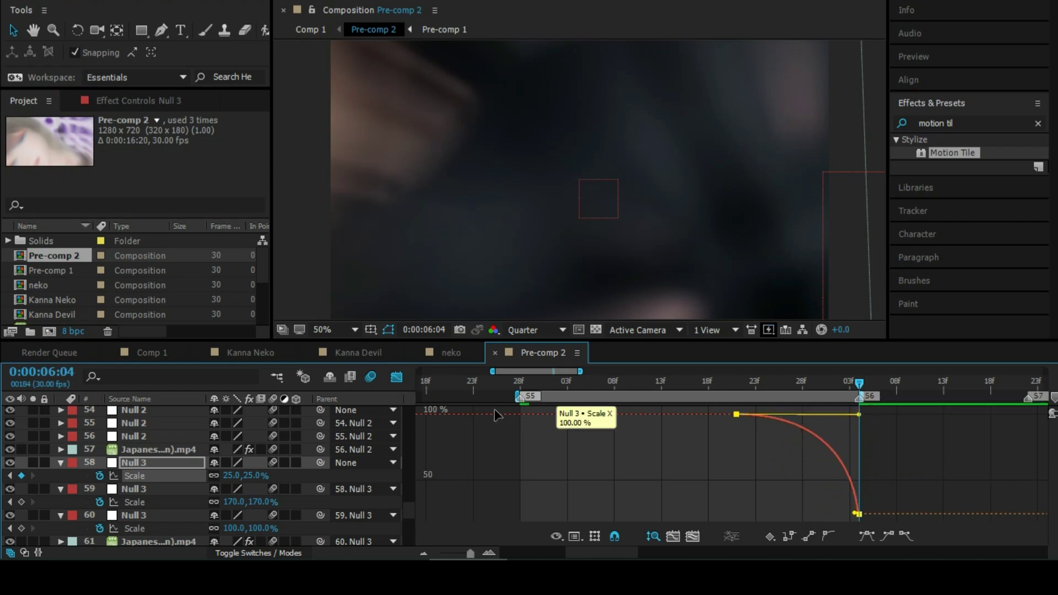
left_click(396, 378)
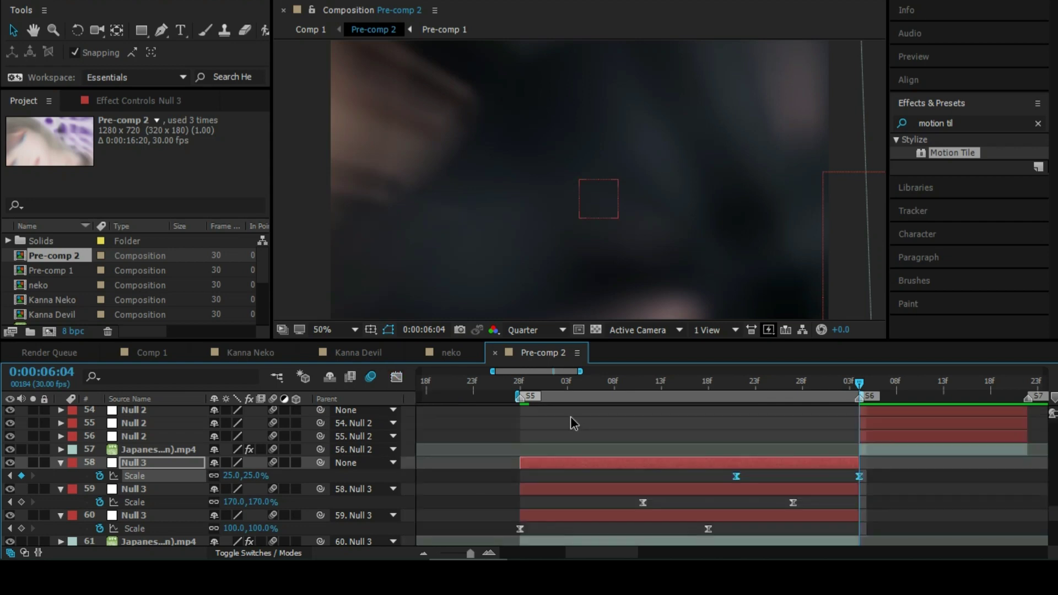
left_click(520, 389)
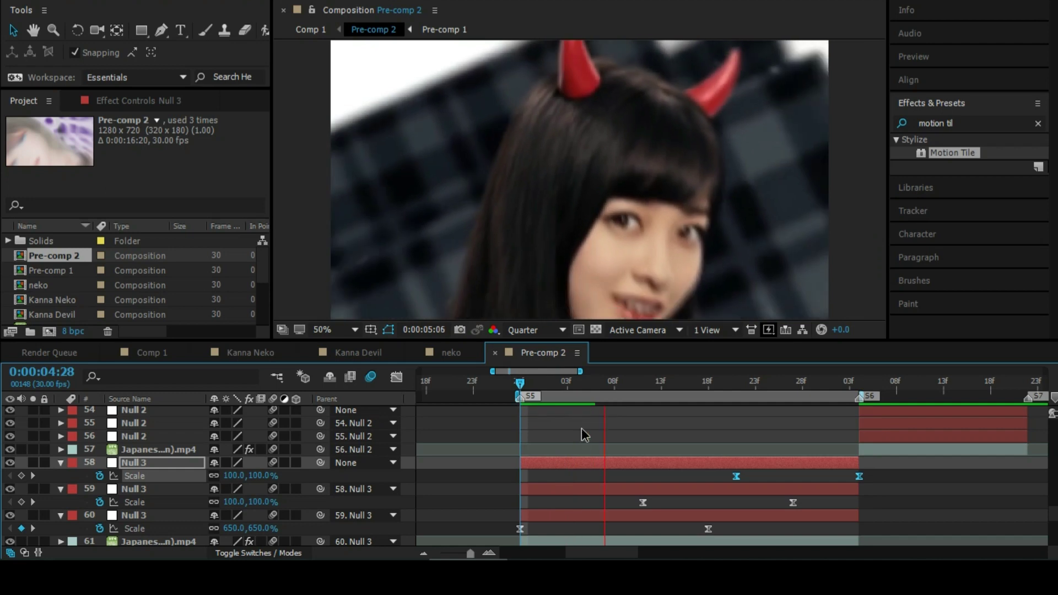
left_click(522, 386)
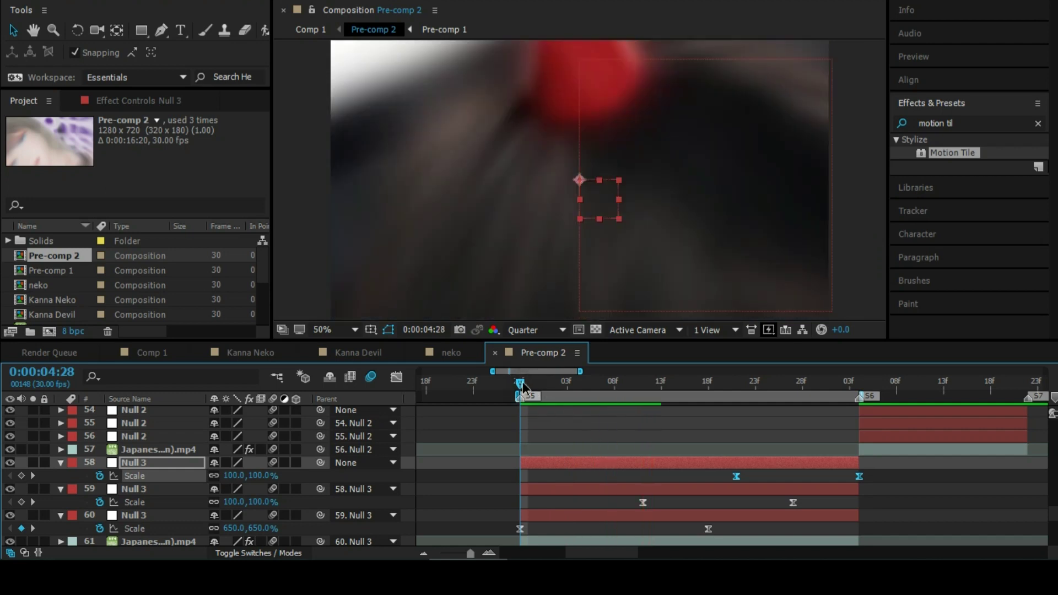
key("space")
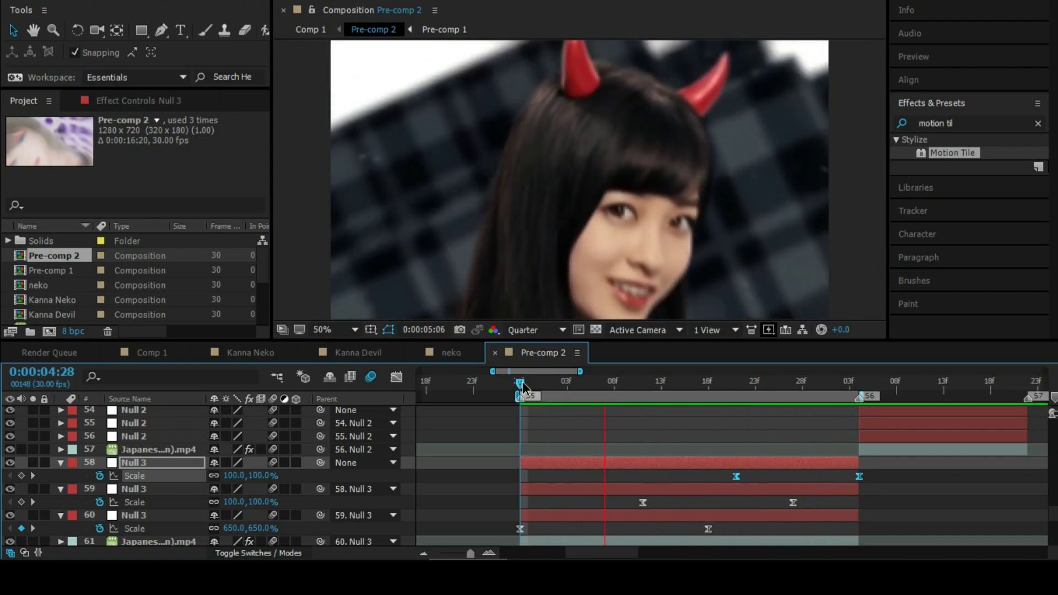
key("space")
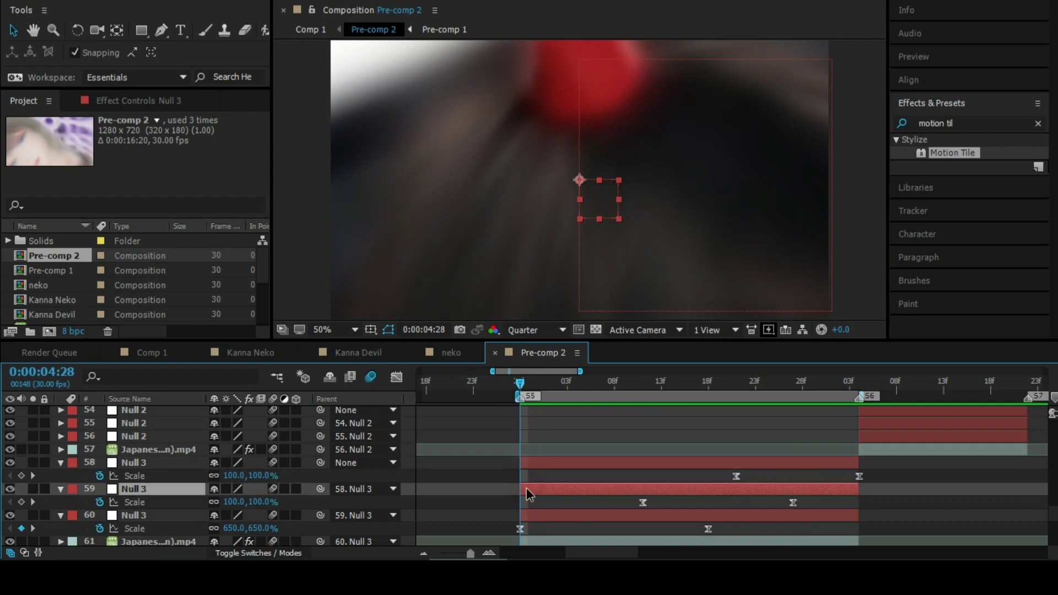
Search 'bounce sh', apply the bounce shake2 preset to layer 61, and show its X/Y Position
scroll(531, 479, "down", 4)
left_click(533, 462)
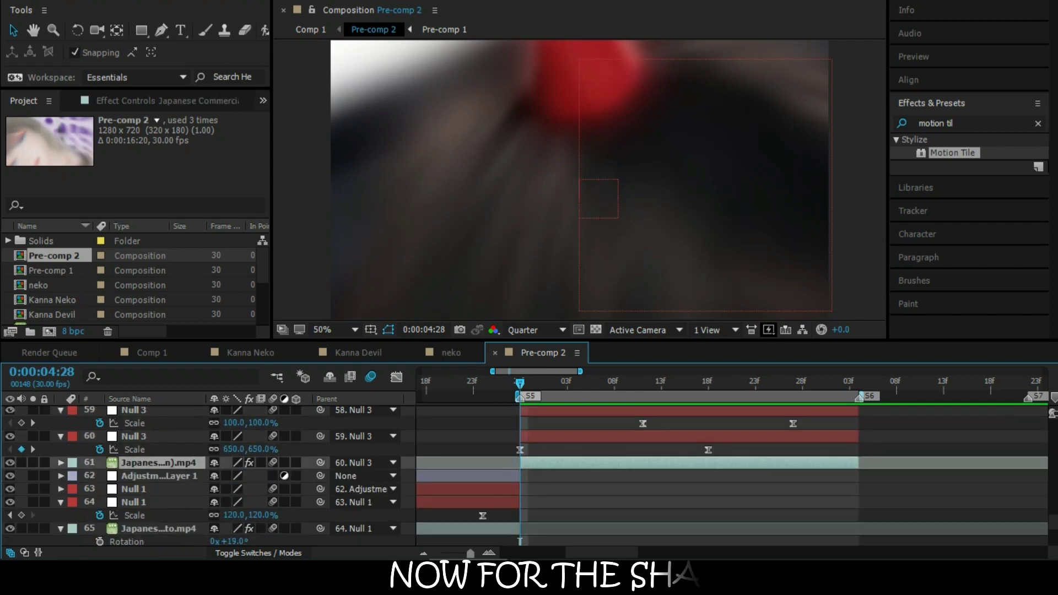
left_click(960, 120)
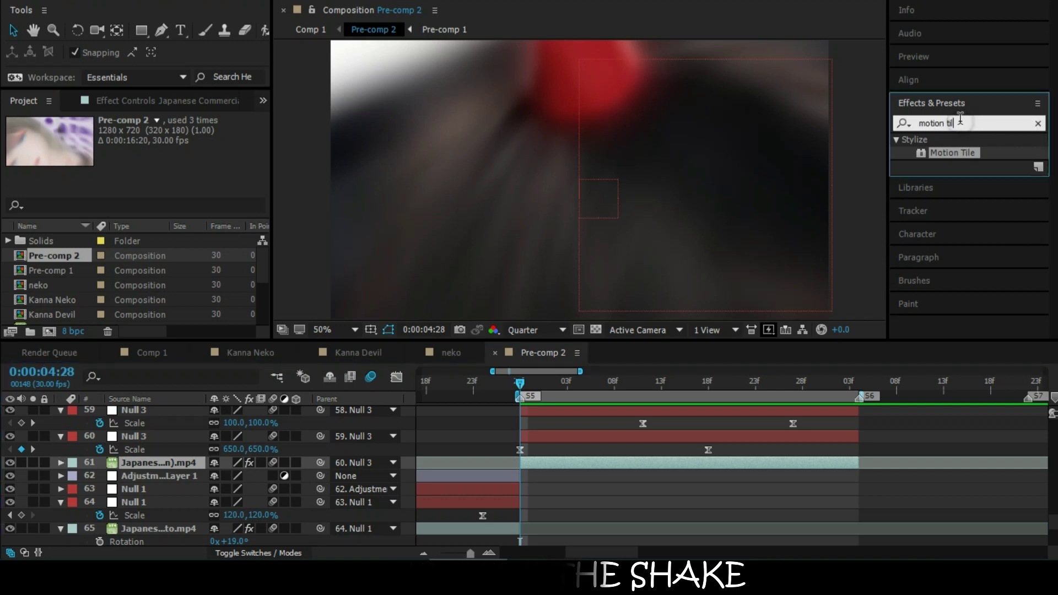
type("bounc")
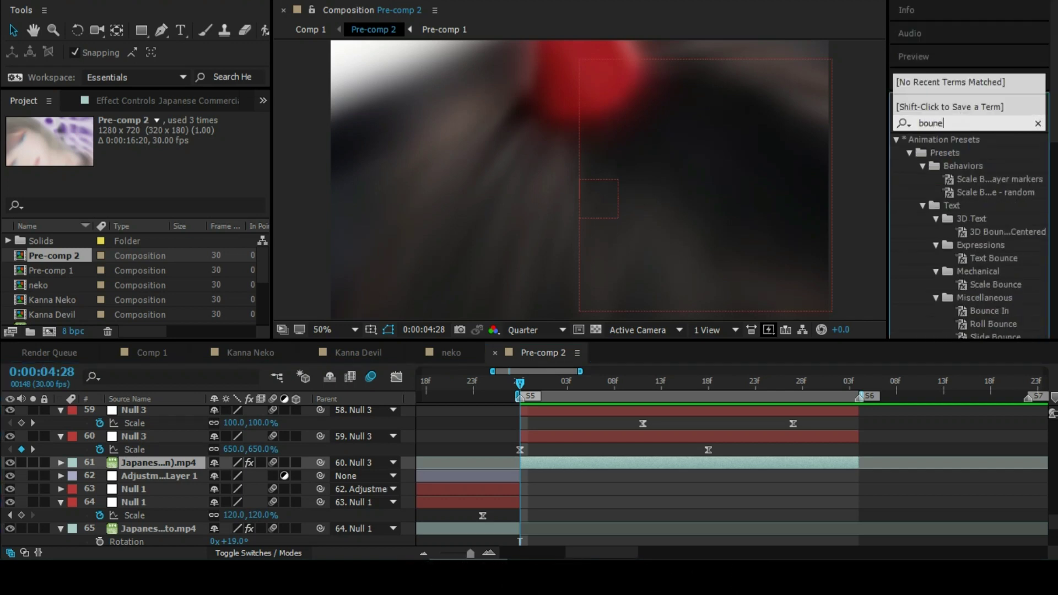
type("e sh")
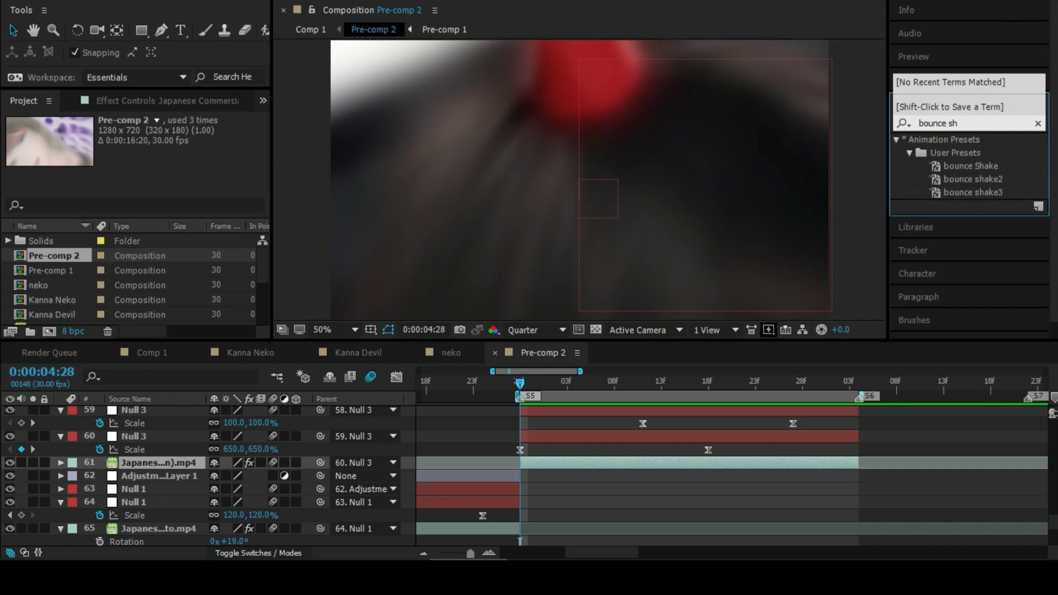
left_click_drag(967, 179, 451, 498)
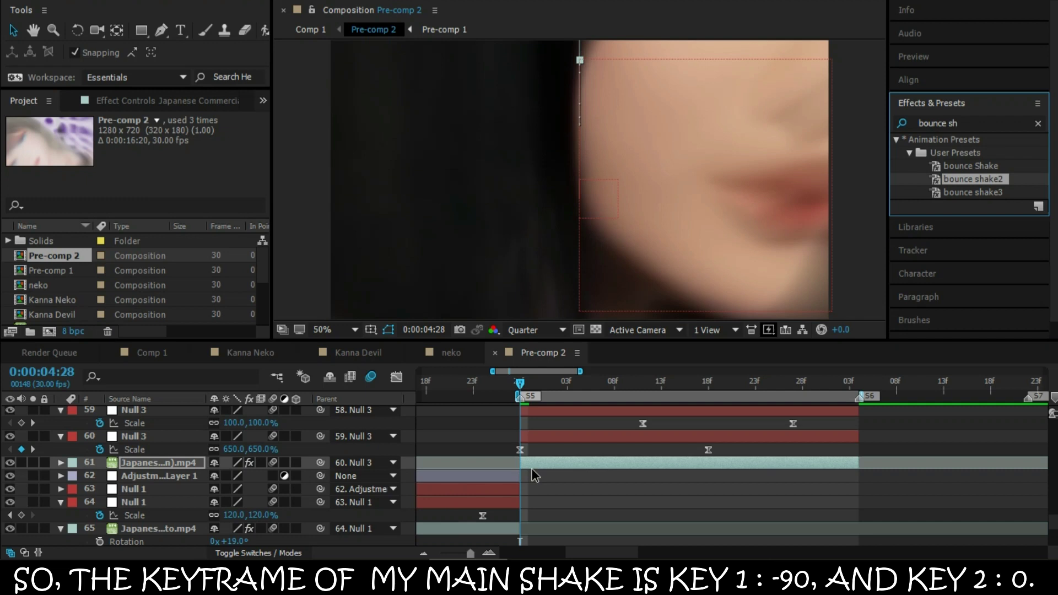
left_click(532, 466)
key("p")
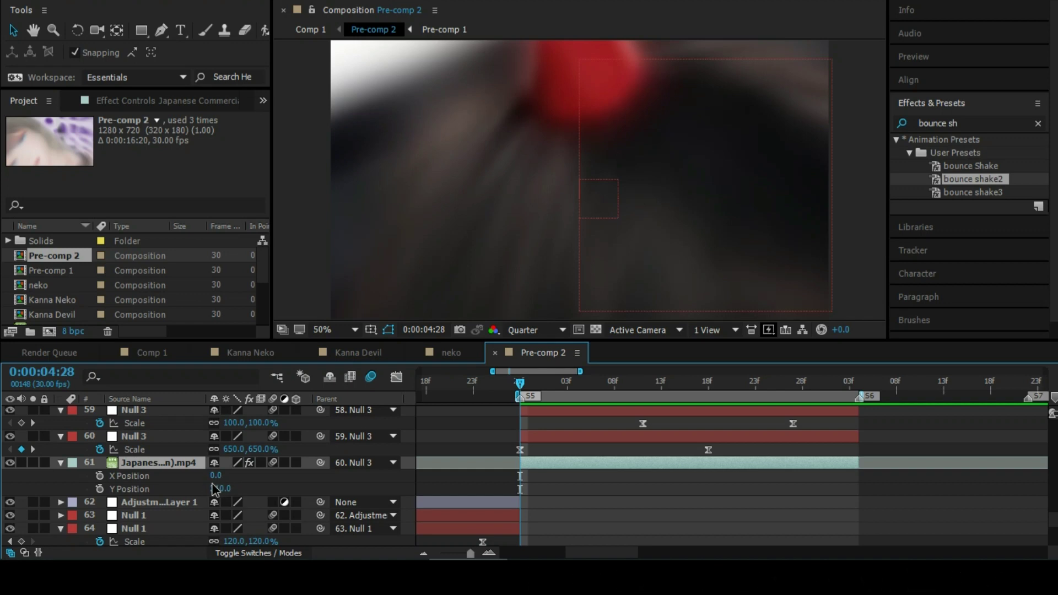
Apply bounce shake2 to layer 61 and set its Y Position keys to 220 and 310
double_click(965, 179)
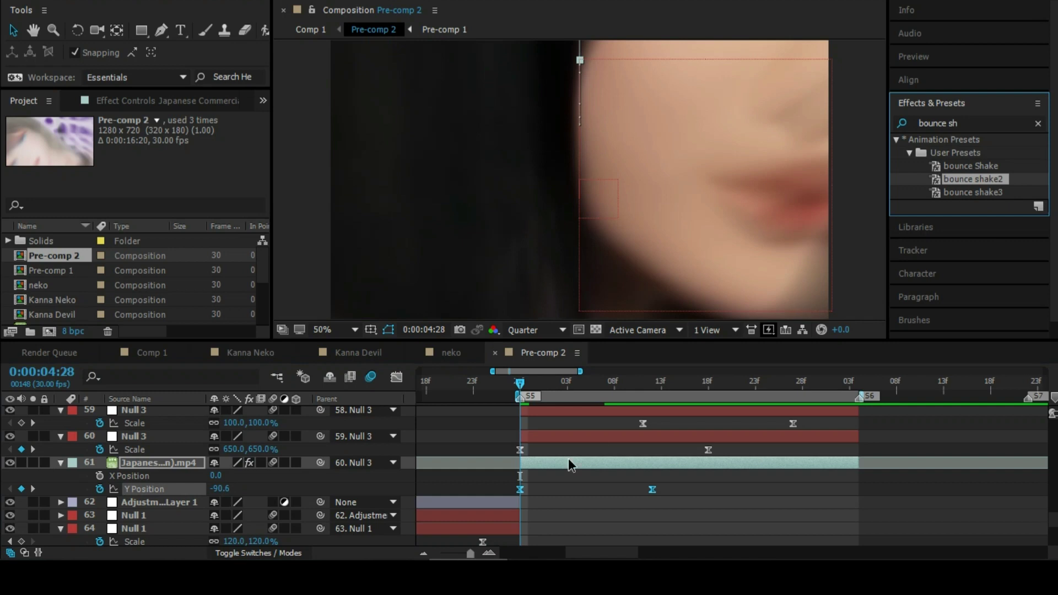
left_click(533, 466)
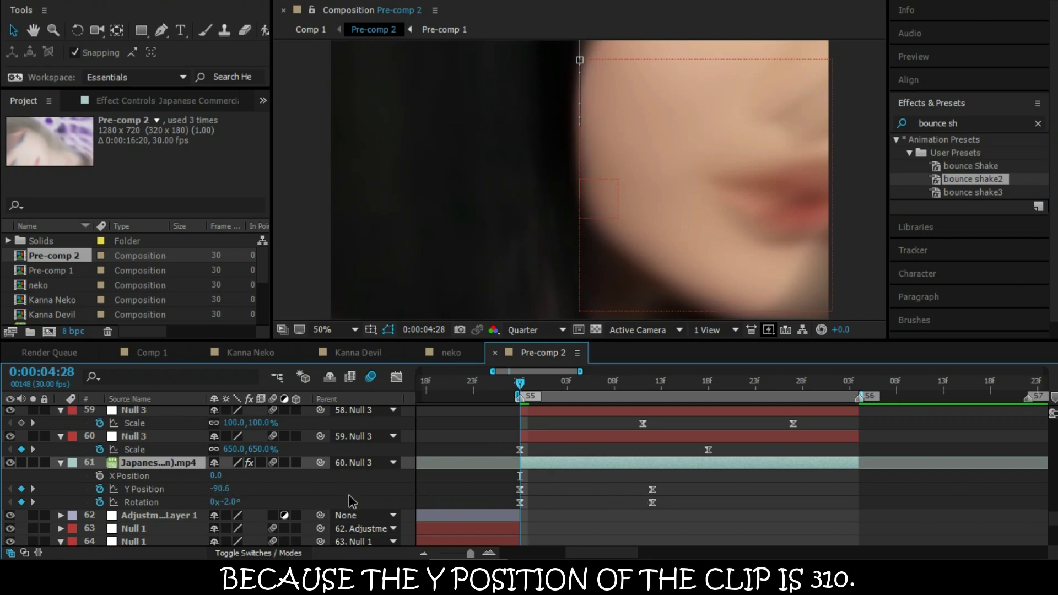
left_click(223, 489)
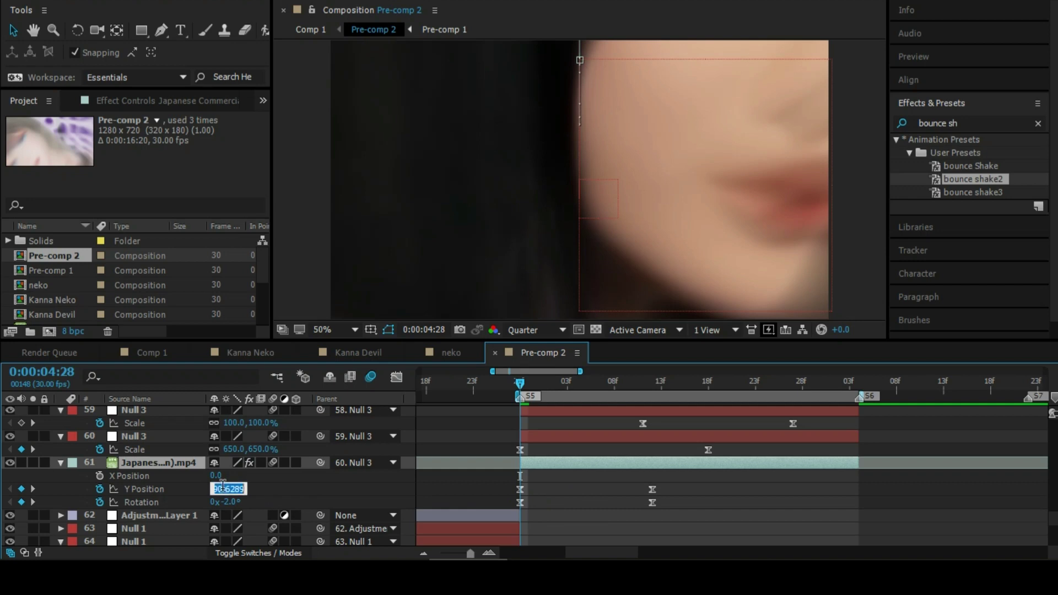
type("2")
type("20")
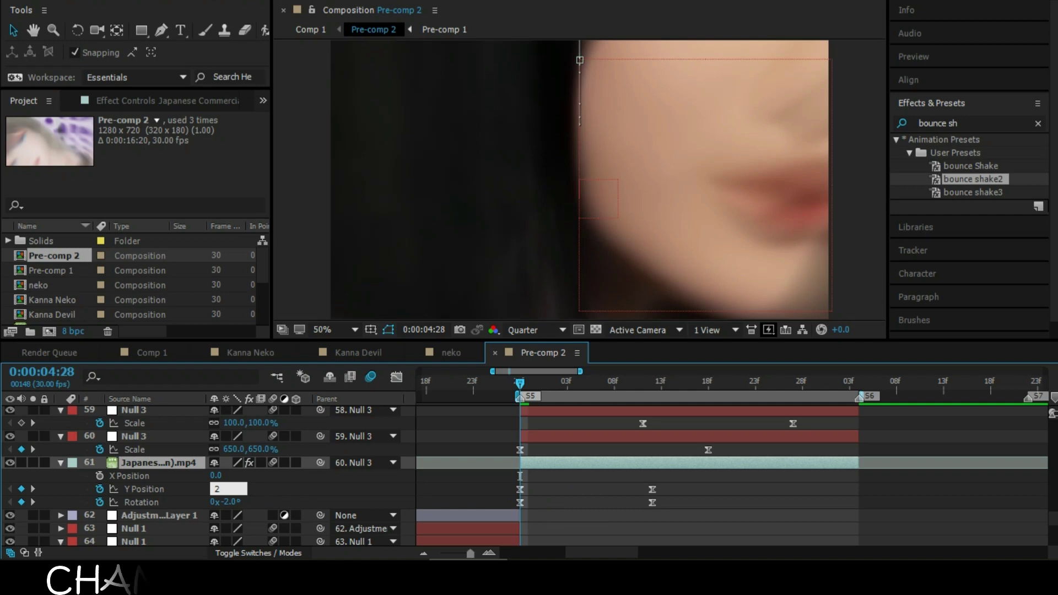
key("Return")
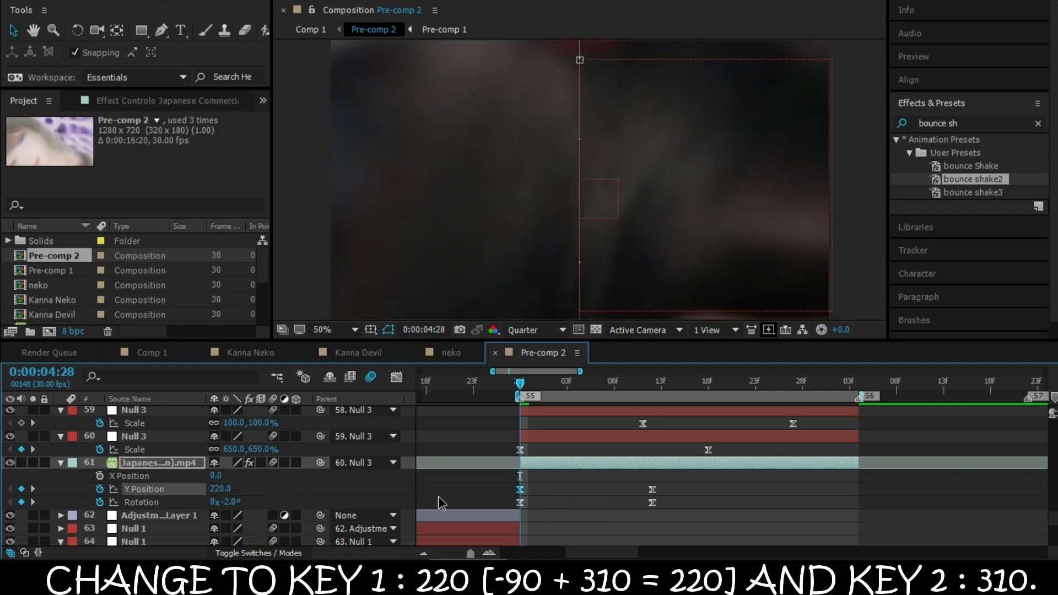
double_click(652, 489)
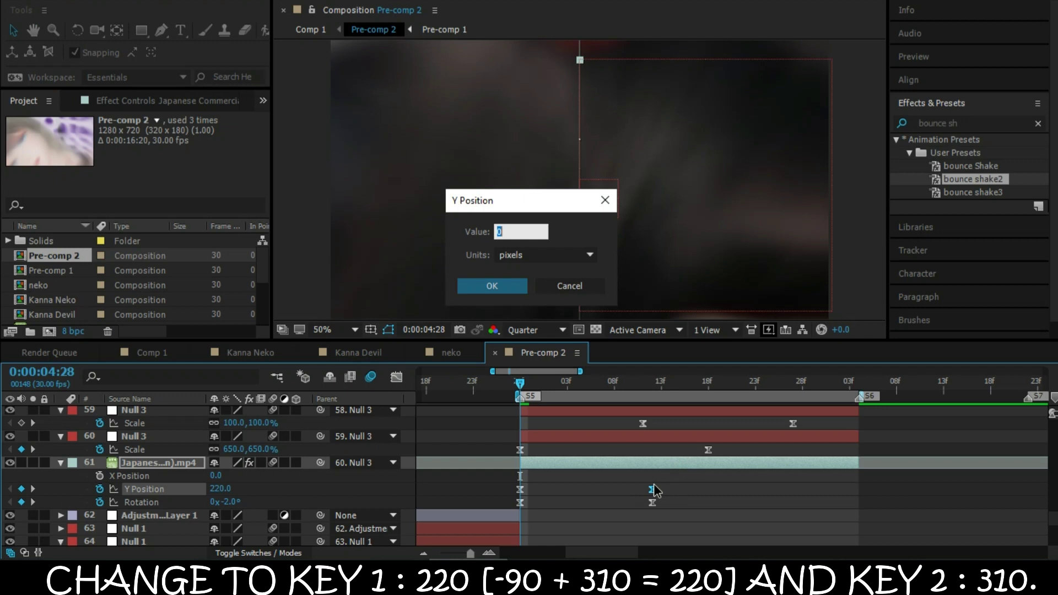
type("310")
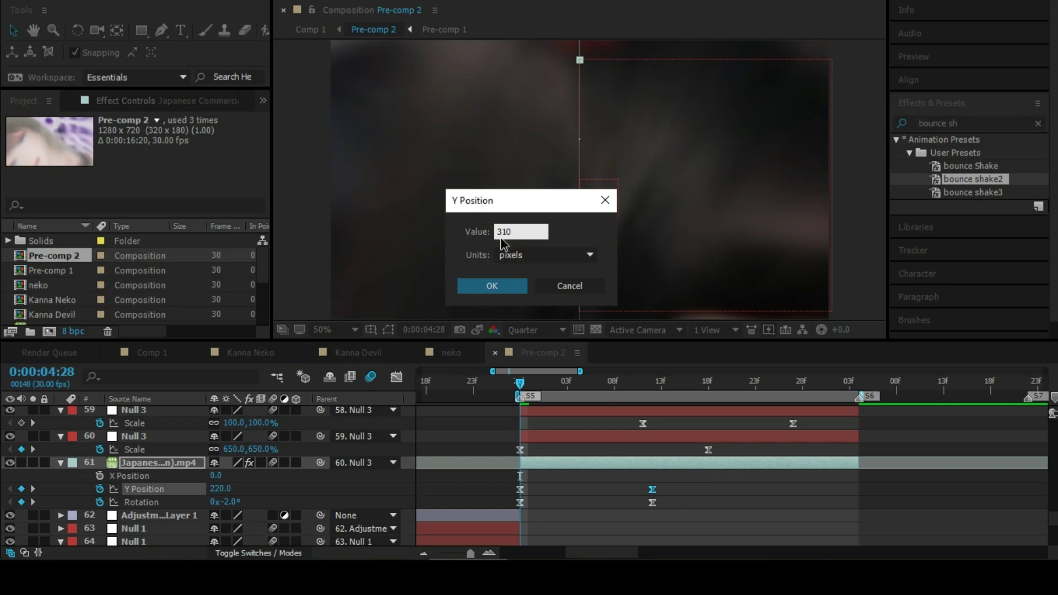
key("Return")
Move the closing Y Position and Rotation keyframes to 0:00:05:12
mouse_move(642, 491)
left_mouse_down()
mouse_move(683, 513)
mouse_move(872, 528)
left_mouse_up()
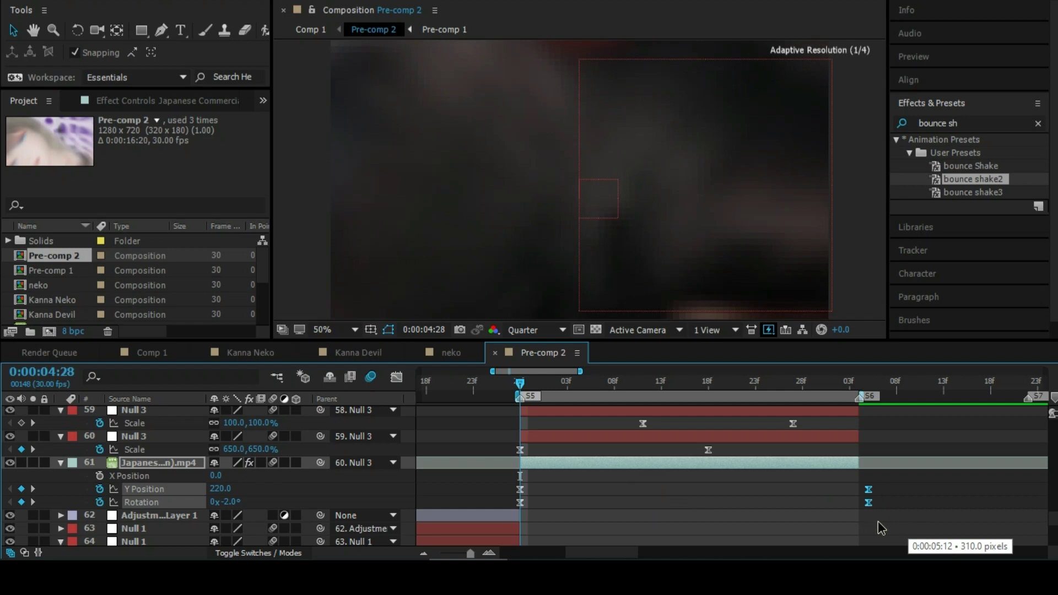
left_click_drag(882, 528, 892, 528)
left_click(644, 497)
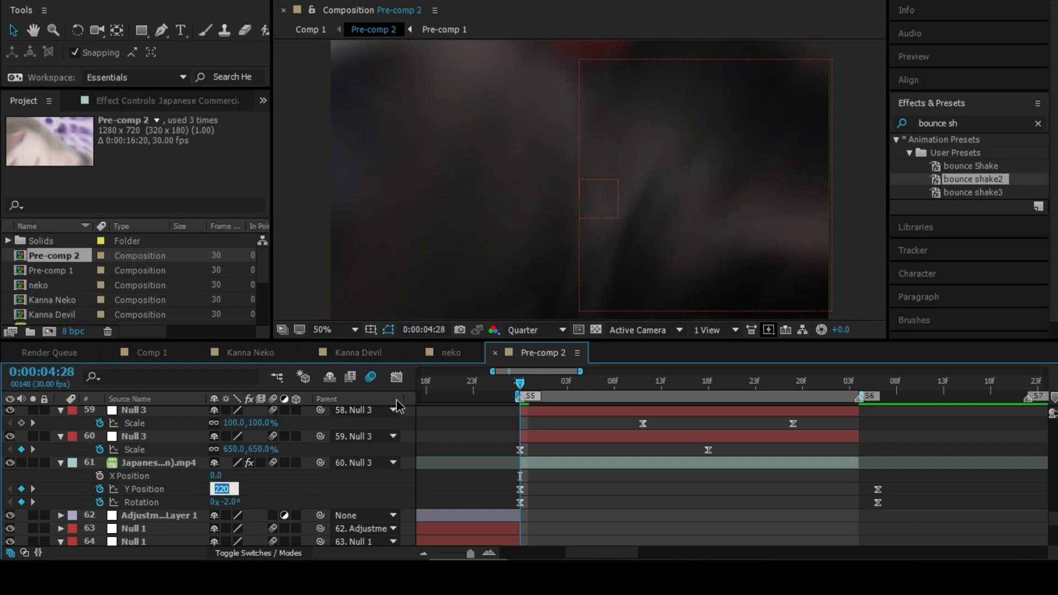
Flatten the Y Position curve's Bezier handles in the Graph Editor
left_click(396, 377)
left_click(182, 490)
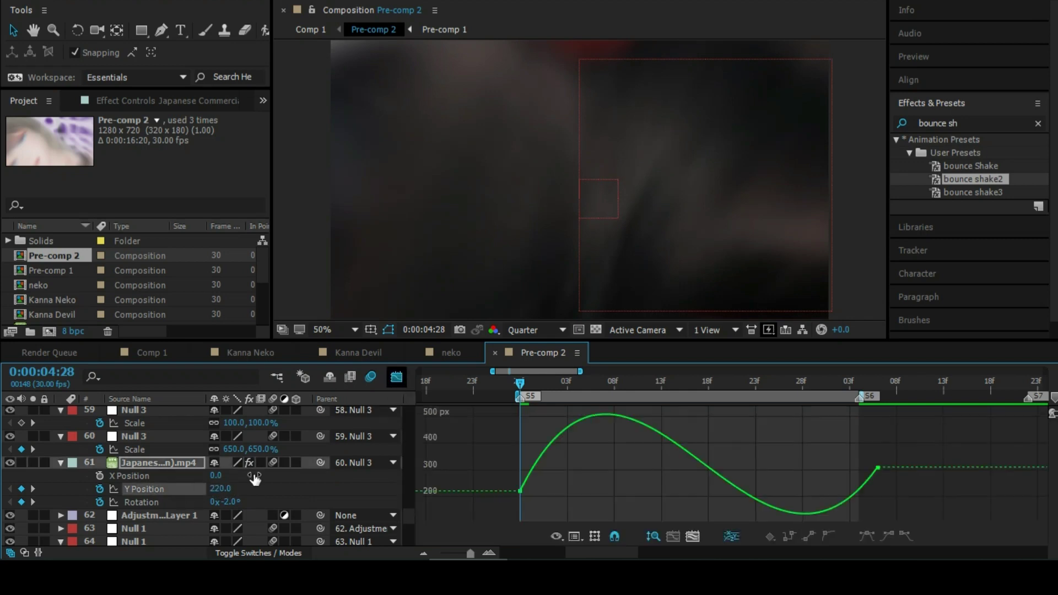
left_click(695, 465)
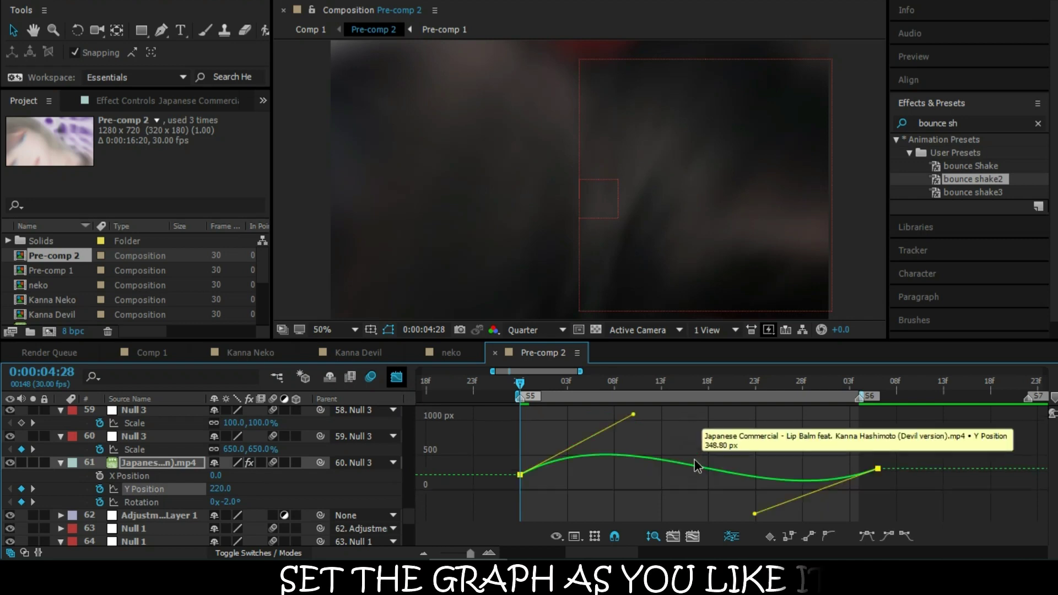
left_click_drag(755, 515, 717, 491)
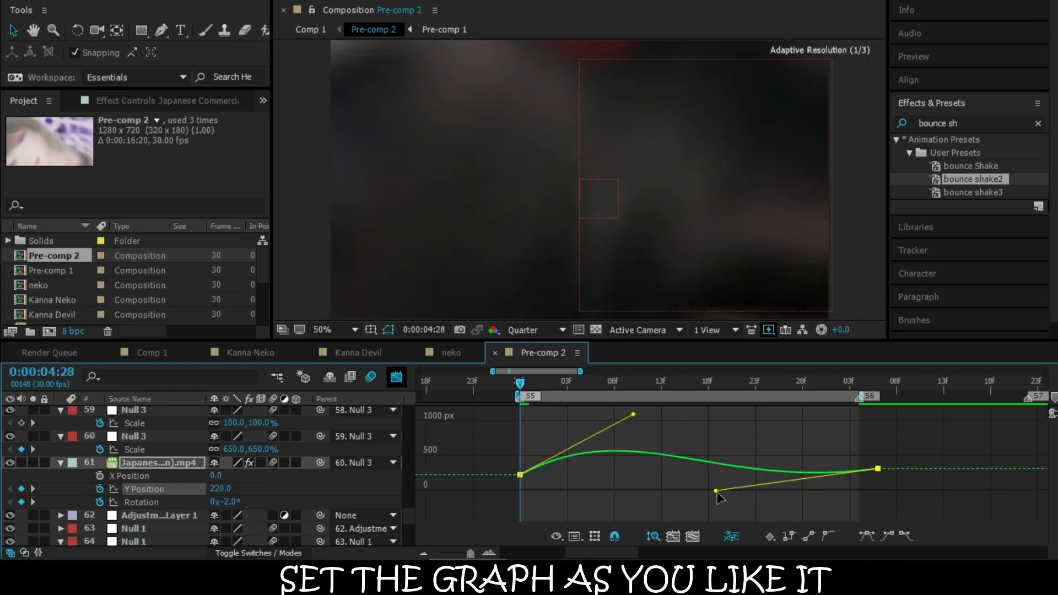
mouse_move(633, 414)
left_mouse_down()
mouse_move(674, 463)
mouse_move(664, 446)
left_mouse_up()
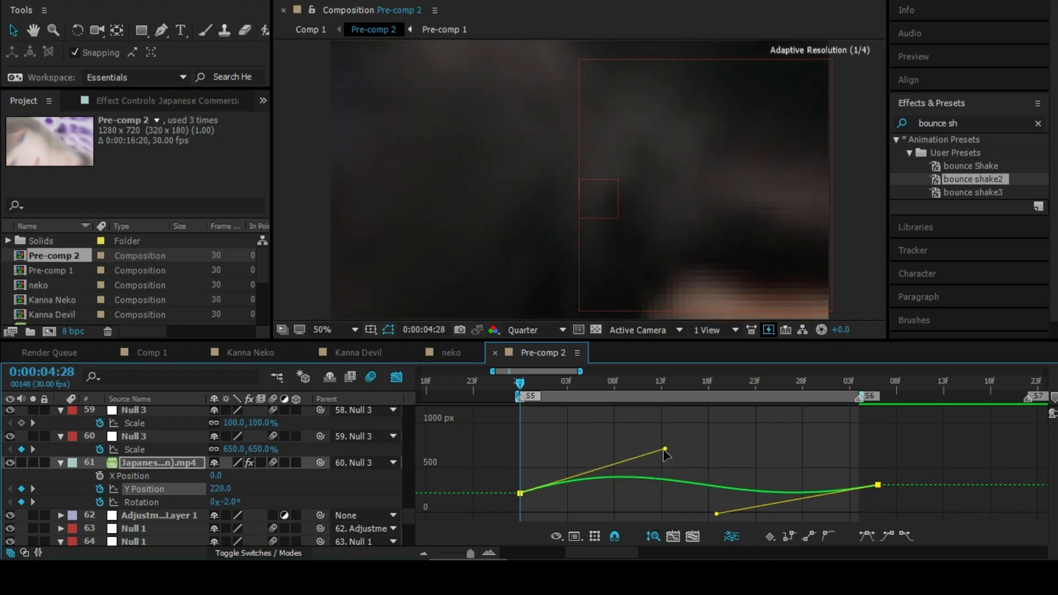
Smooth the Rotation curve's handles, preview the shake, and move ahead to 0:00:05:10
left_click(175, 501)
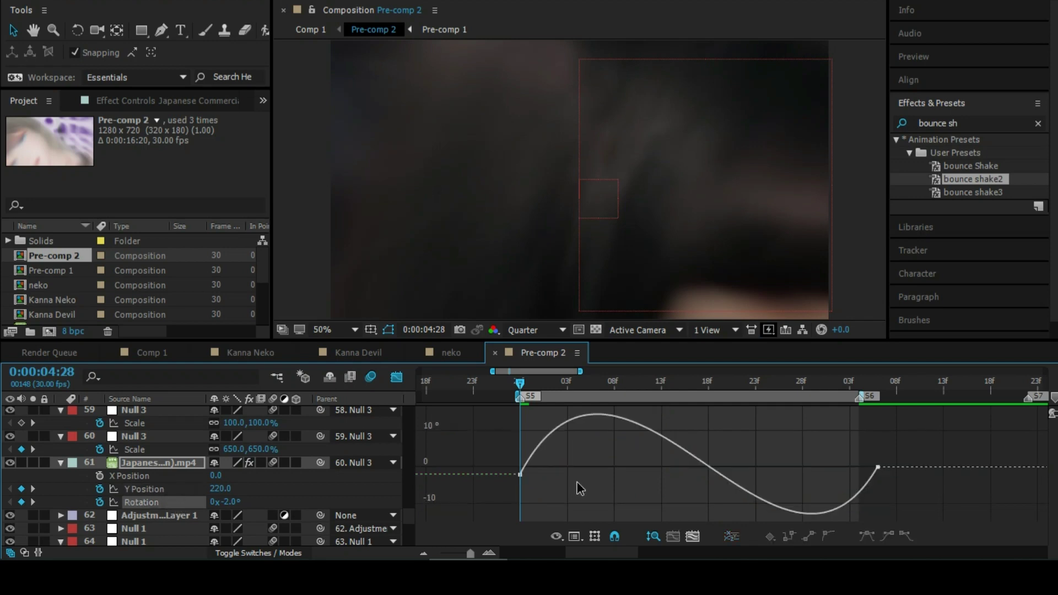
left_click(722, 482)
left_click_drag(781, 516, 708, 488)
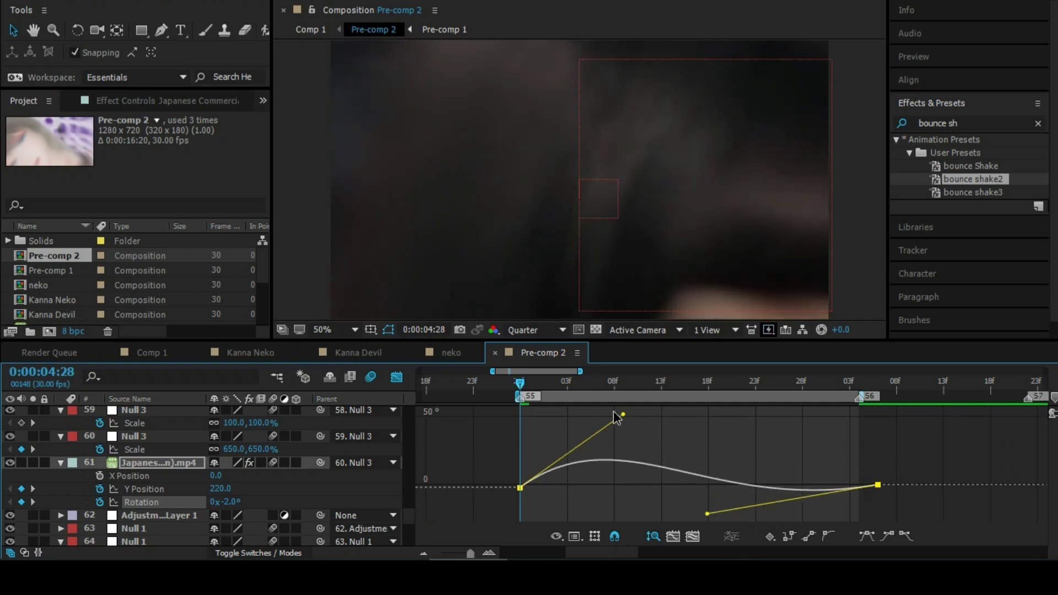
left_click_drag(623, 414, 660, 457)
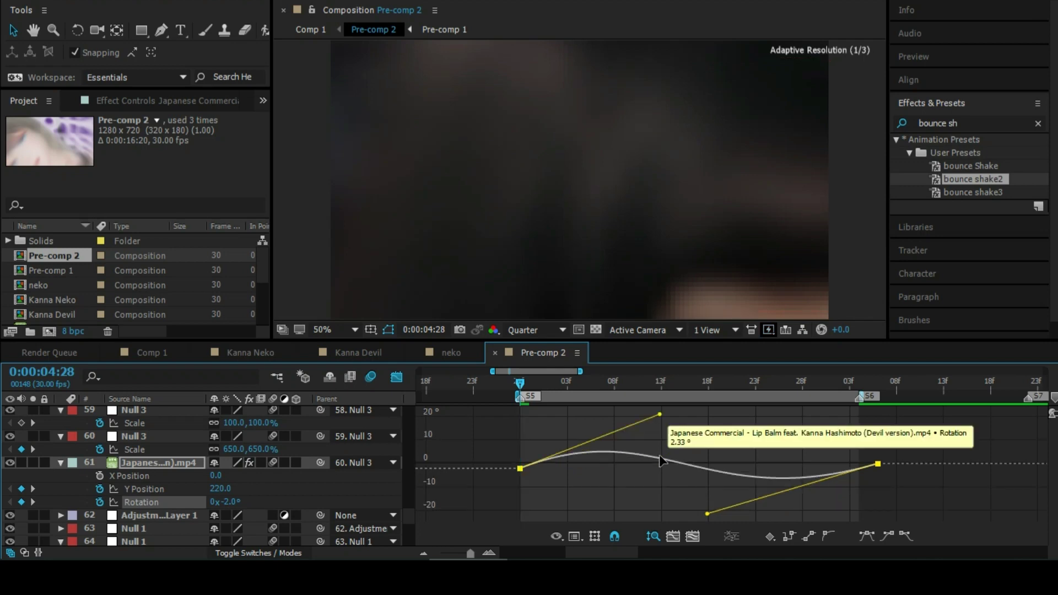
key("space")
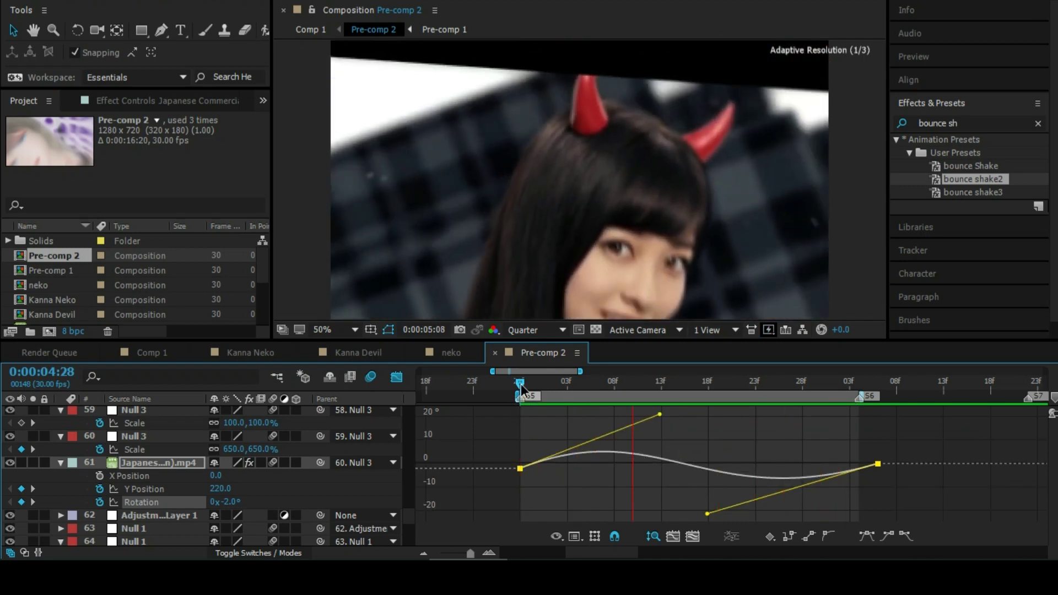
key("space")
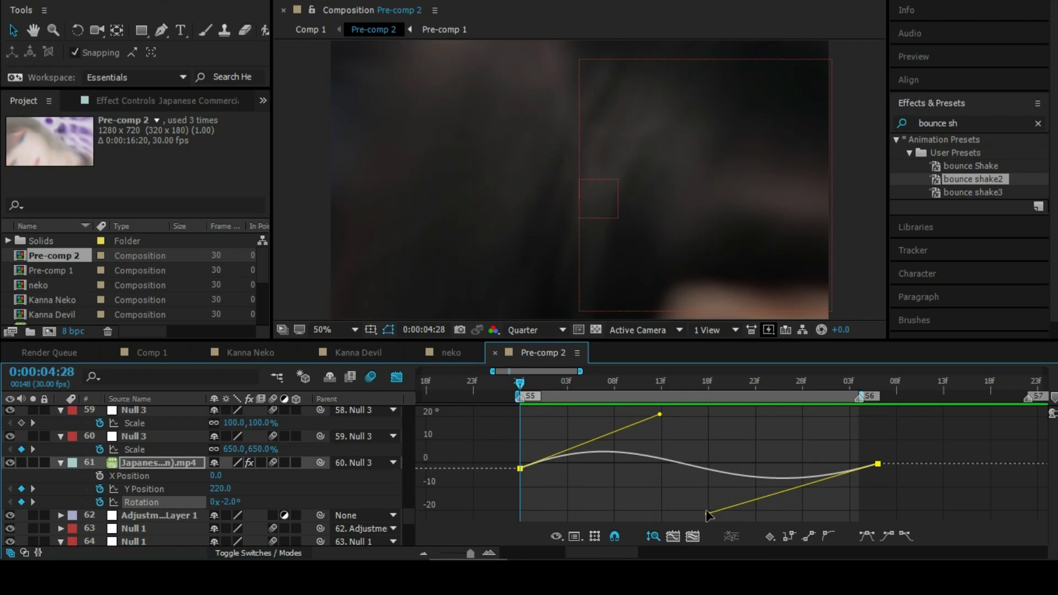
left_click_drag(708, 501, 708, 491)
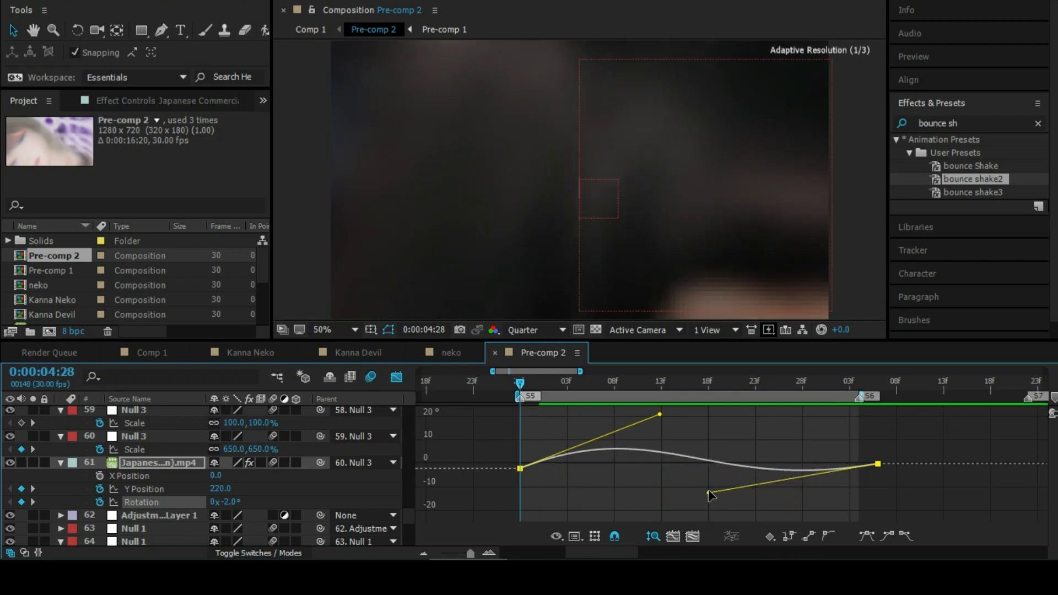
key("space")
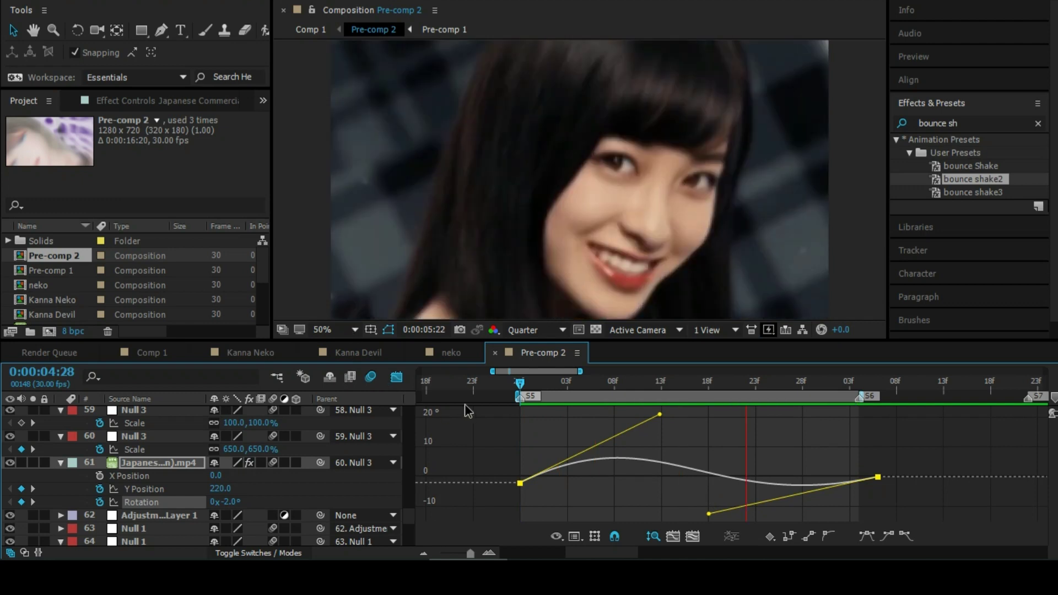
left_click(372, 379)
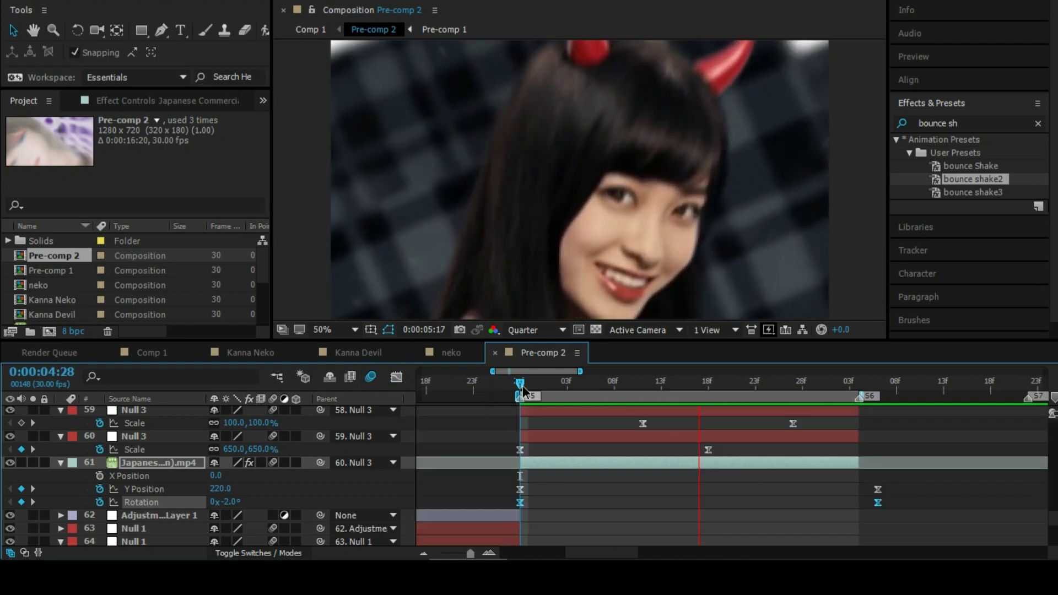
left_click_drag(523, 389, 633, 386)
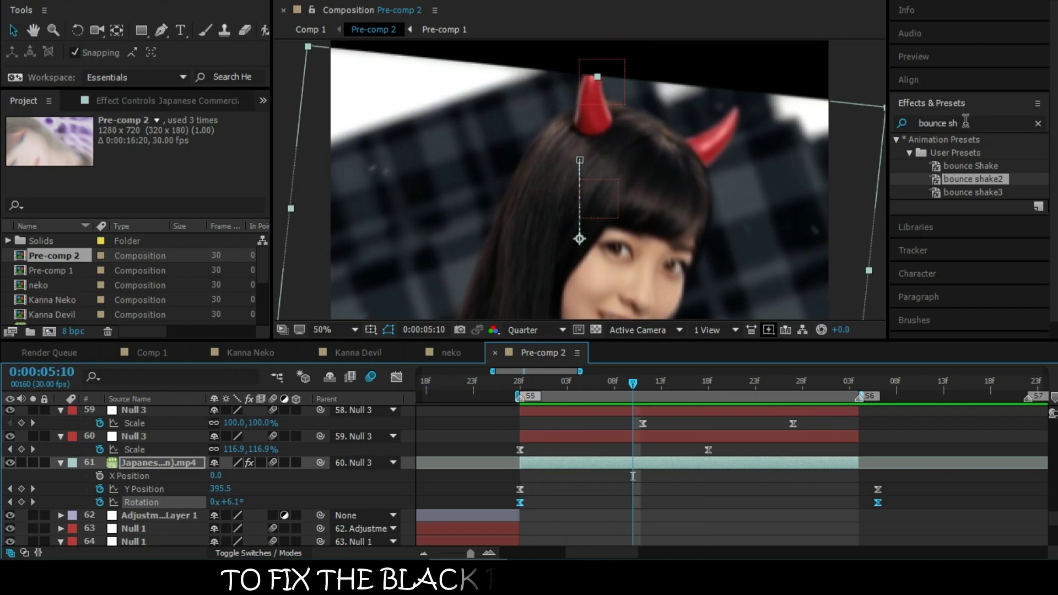
Search 'motion til' and apply Motion Tile to the Japanese clip layer
left_click(937, 123)
left_click(902, 123)
type("motion til")
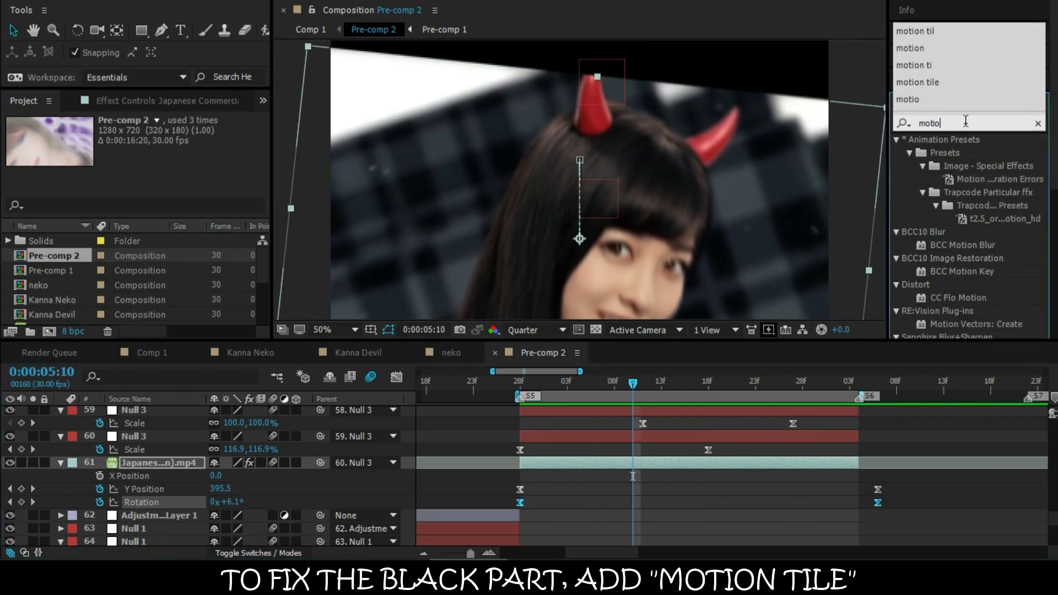
left_click_drag(962, 161, 164, 201)
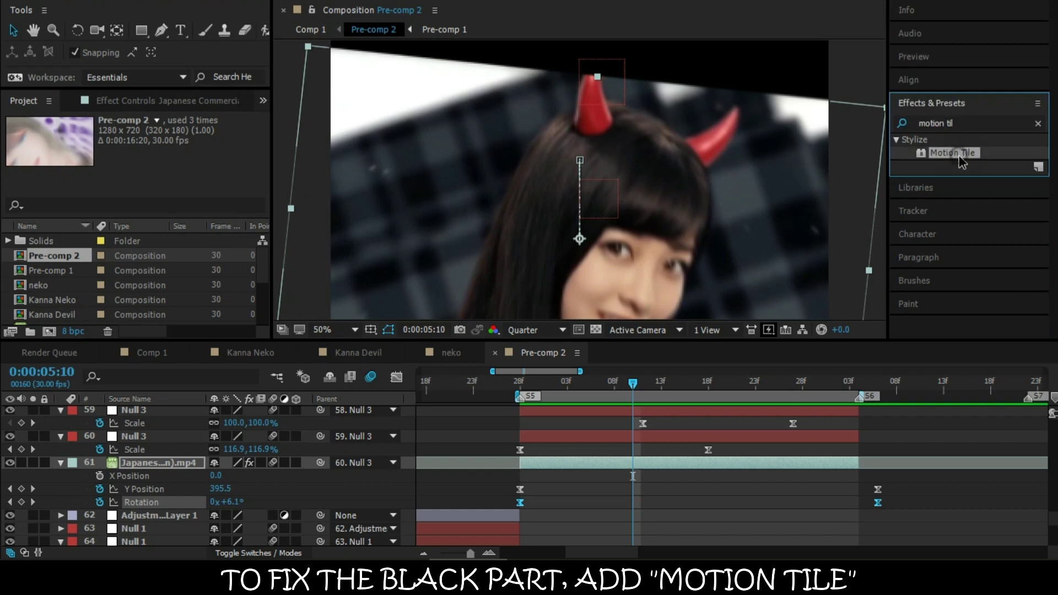
Set Motion Tile's Output Width and Output Height to 500
left_click(164, 201)
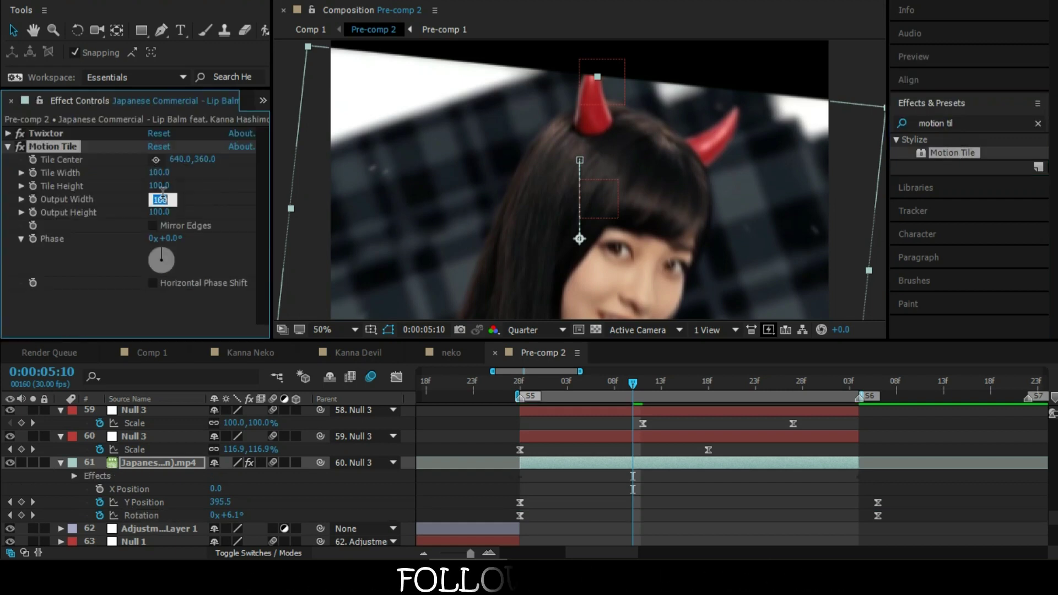
type("500")
key("Tab")
type("500")
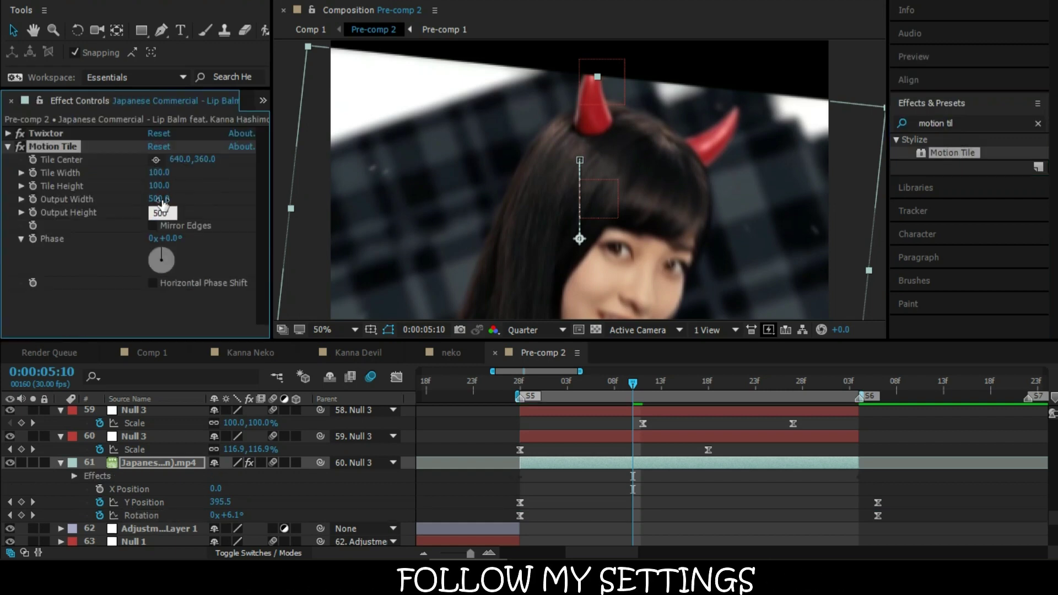
key("Return")
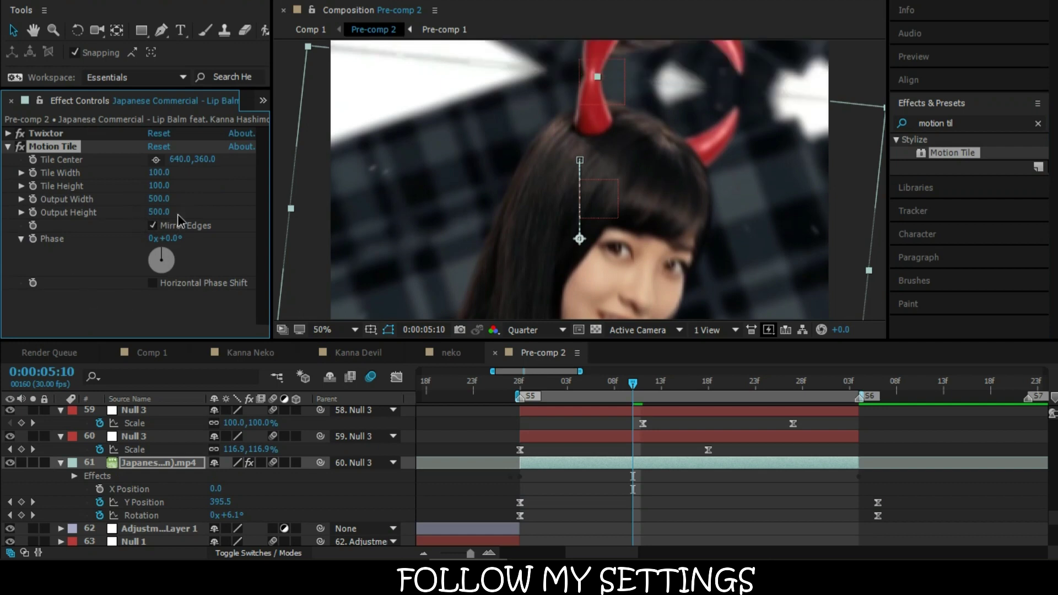
left_click(519, 386)
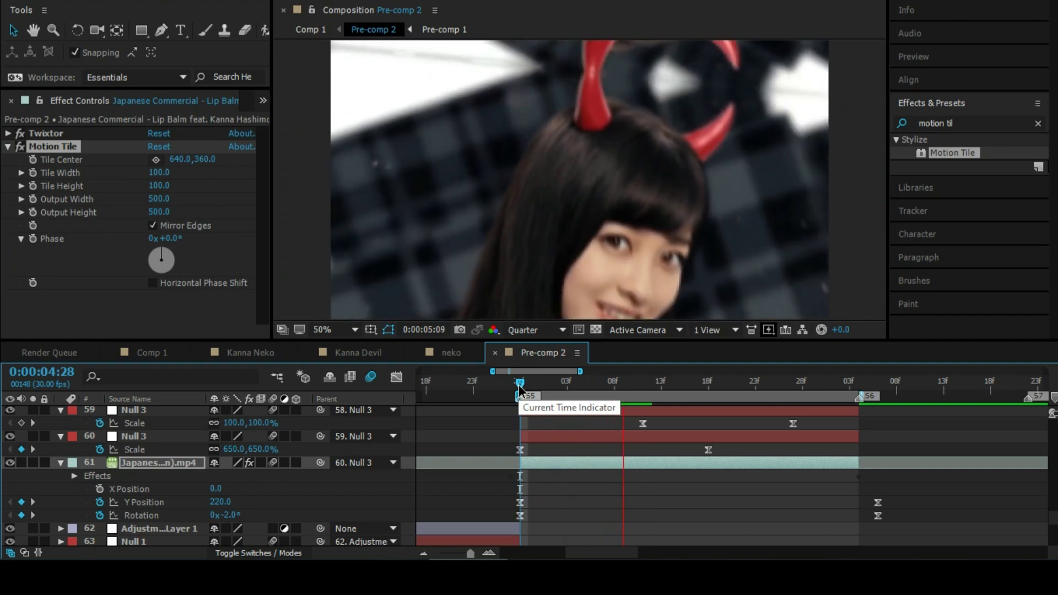
Select layer 59 (Null 3) and set a starting Position keyframe of 0,0 at 4:28
key("space")
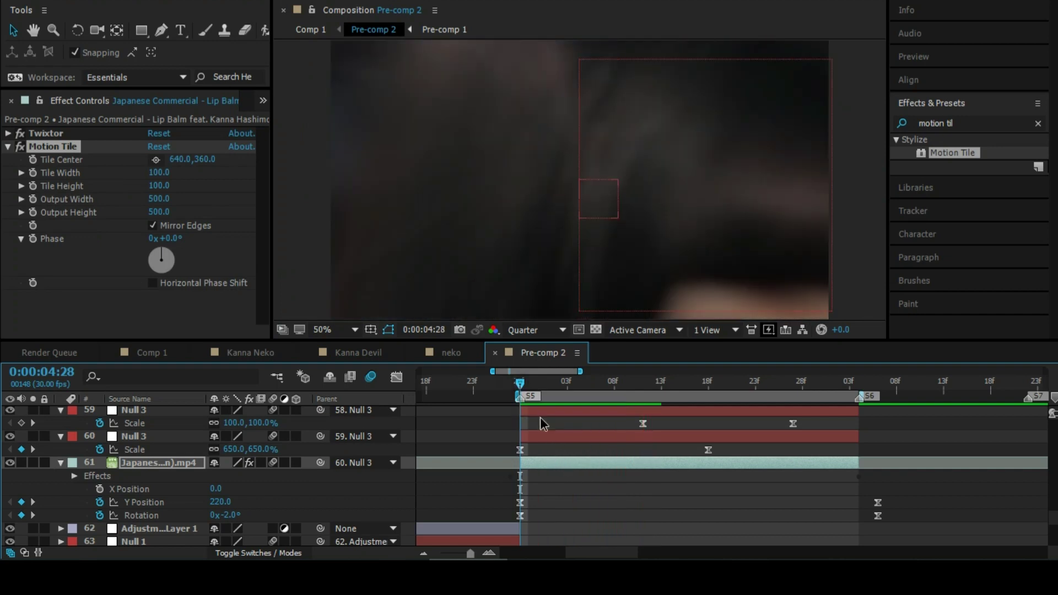
scroll(538, 451, "up", 4)
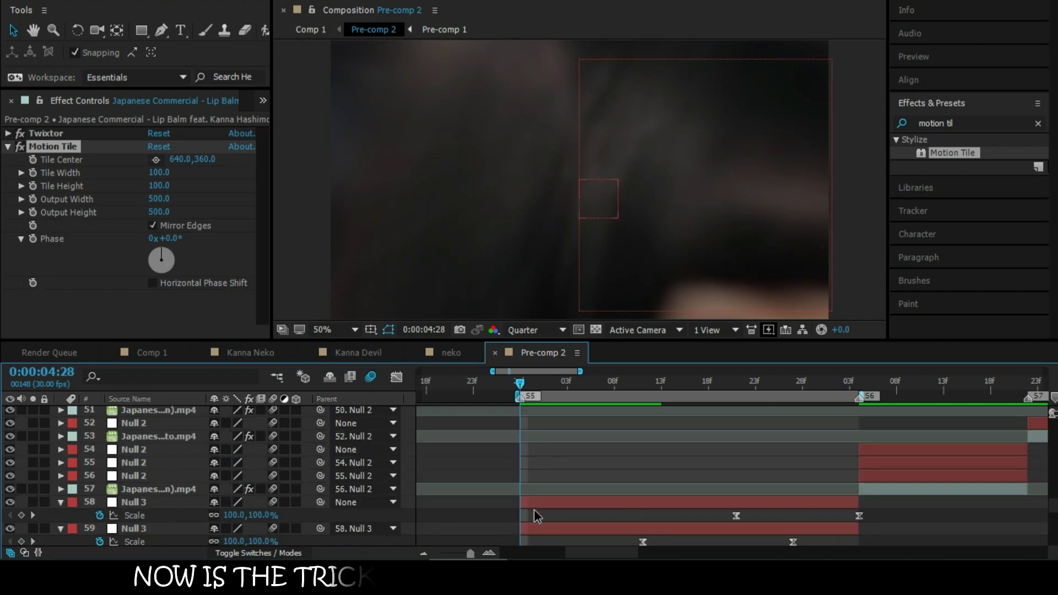
scroll(538, 517, "down", 3)
left_click(538, 452)
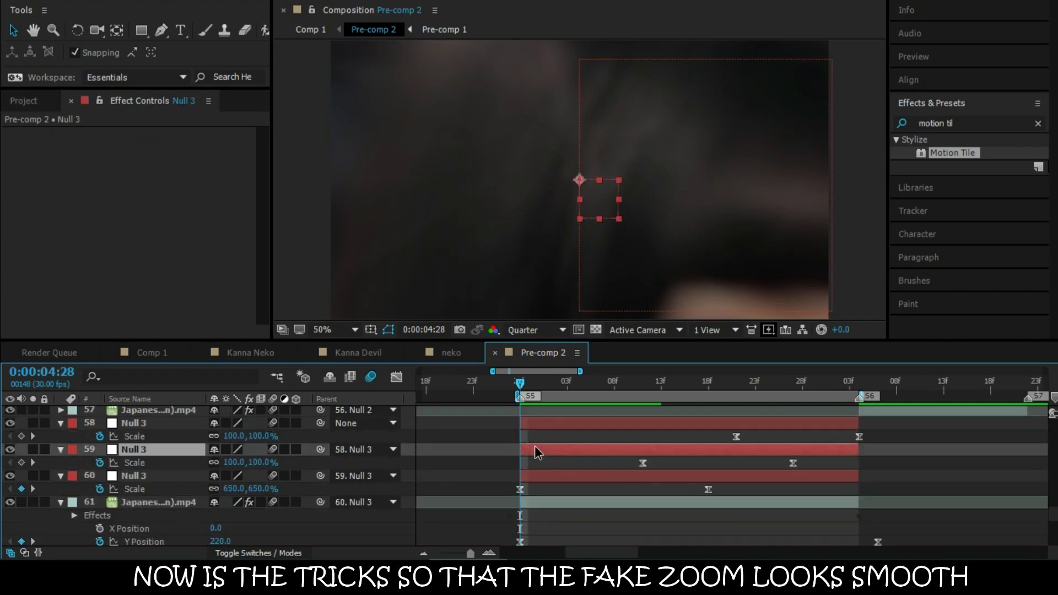
key("shift+p")
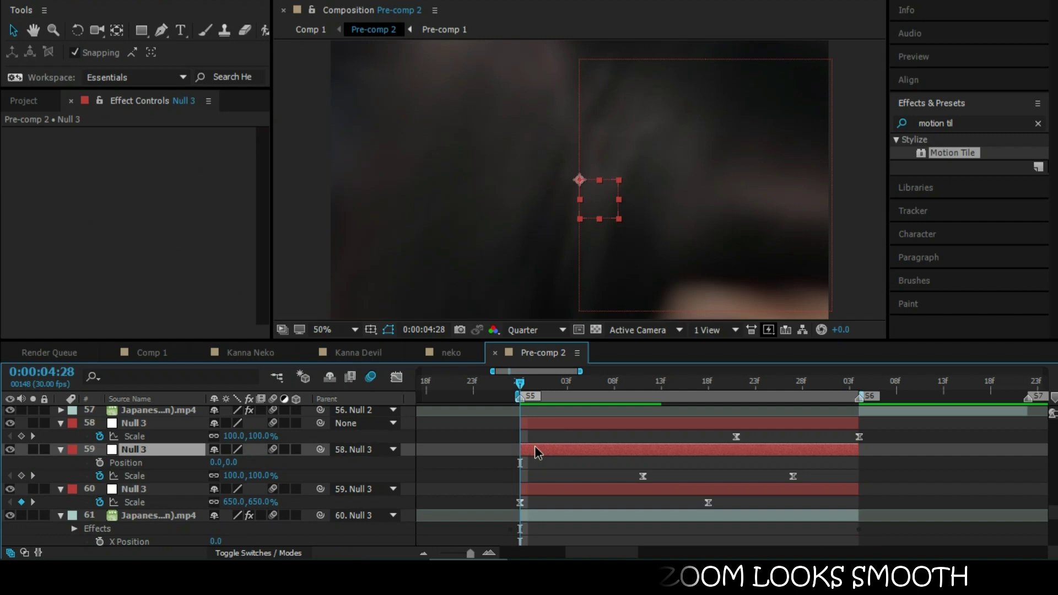
left_click(99, 463)
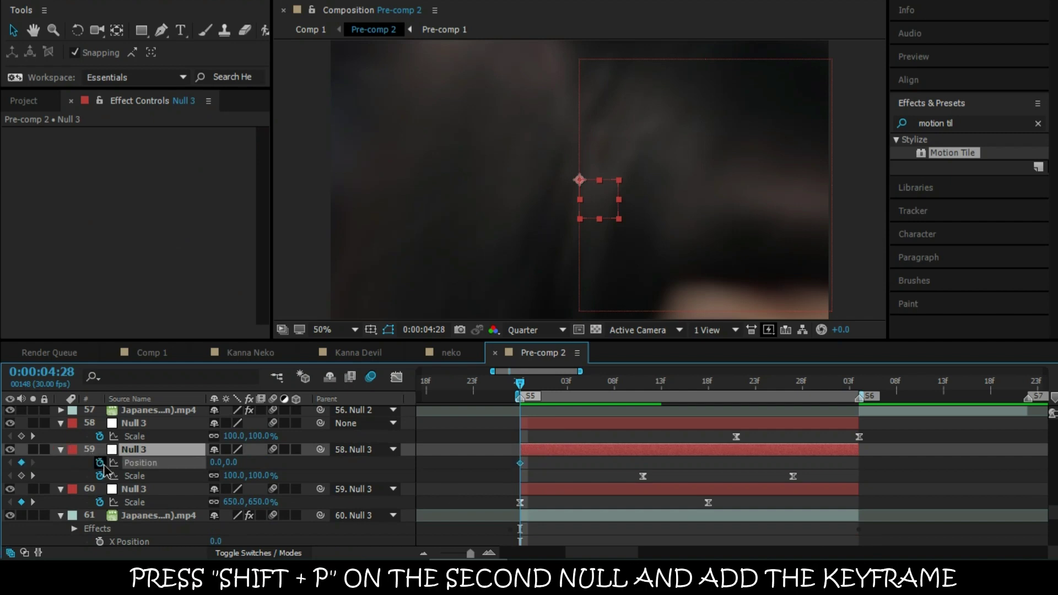
Add Position keyframes of 0,-126 at 5:19 and 0,100 at 6:04
left_click(709, 386)
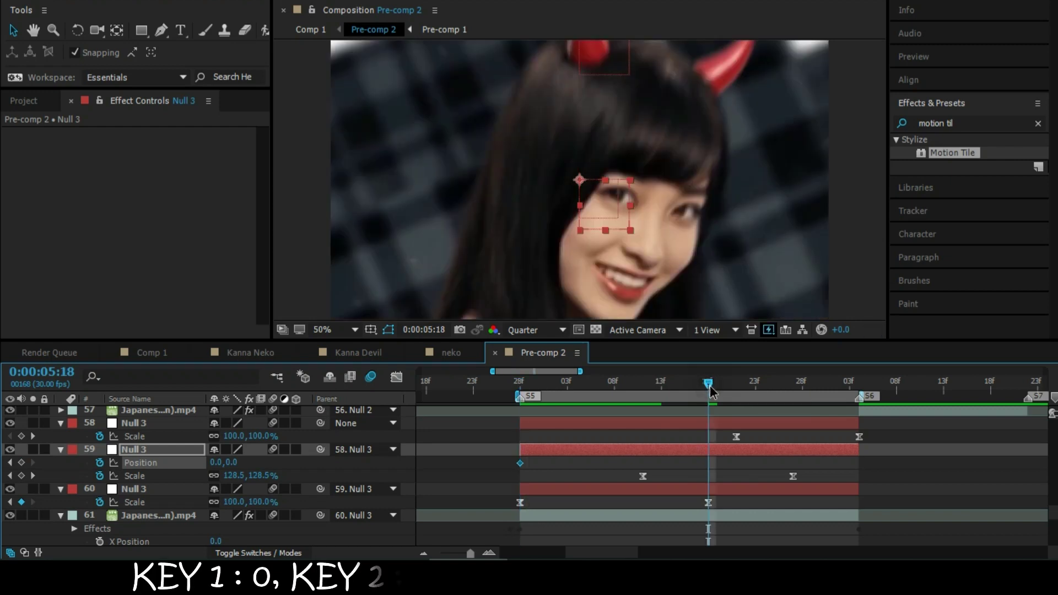
left_click_drag(710, 391, 717, 386)
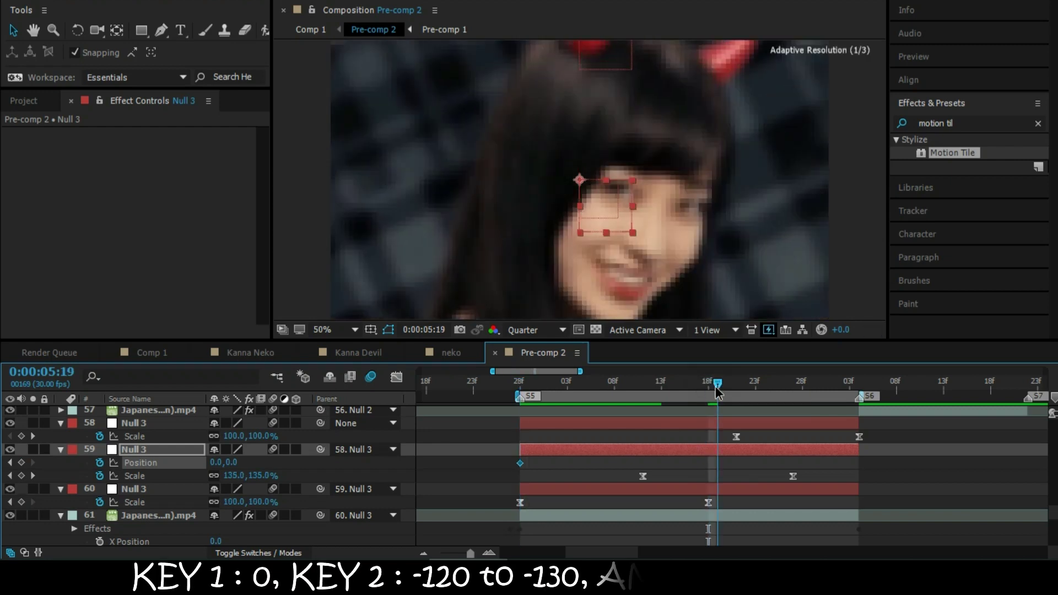
left_click(234, 463)
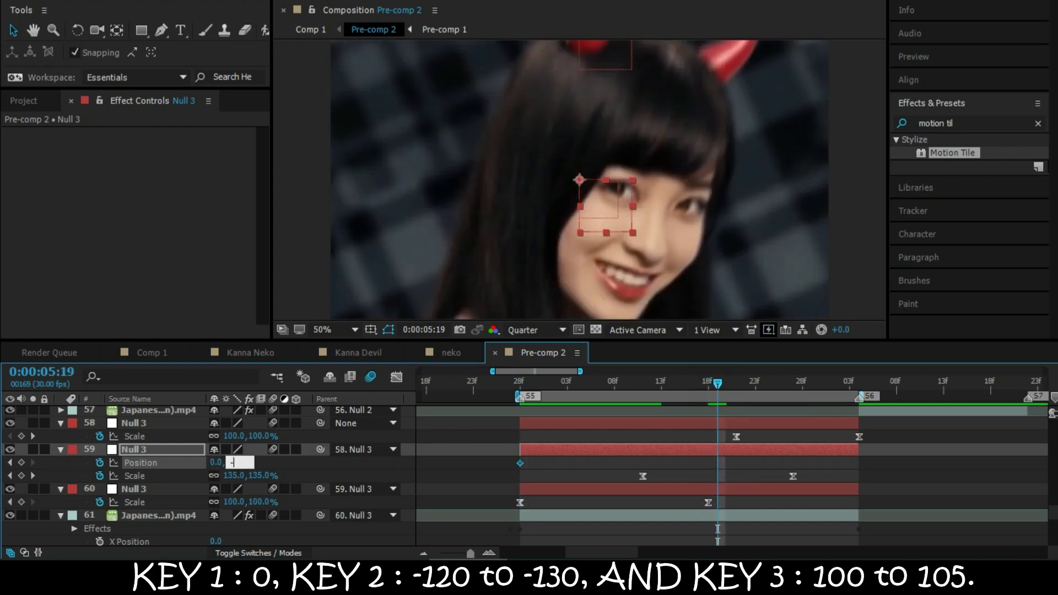
type("126")
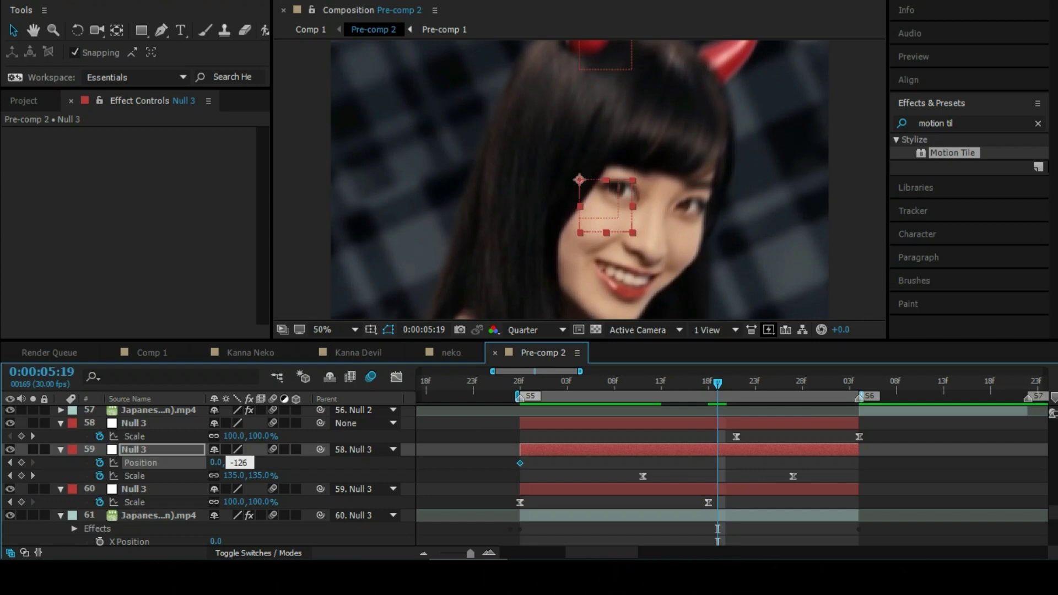
key("Return")
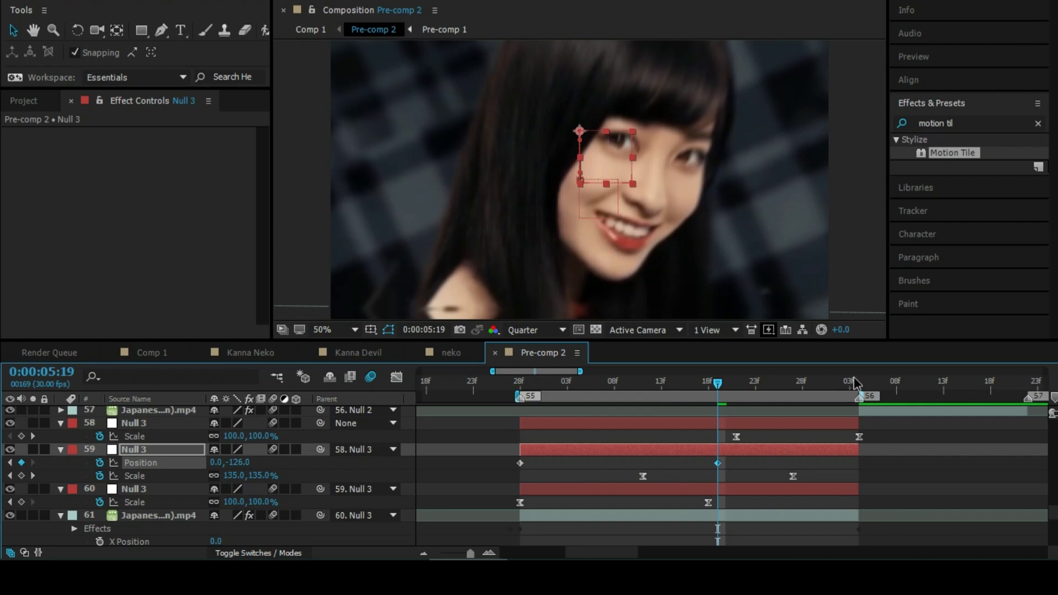
left_click(859, 382)
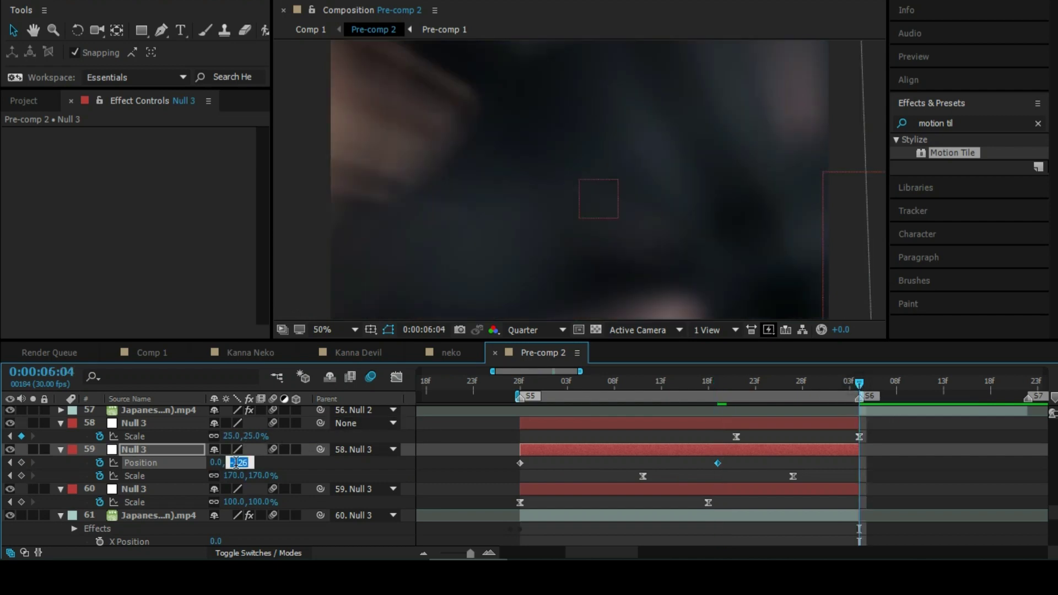
type("100")
key("Return")
Apply Easy Ease to the null's three Position keyframes and preview the fake zoom
left_click(673, 463)
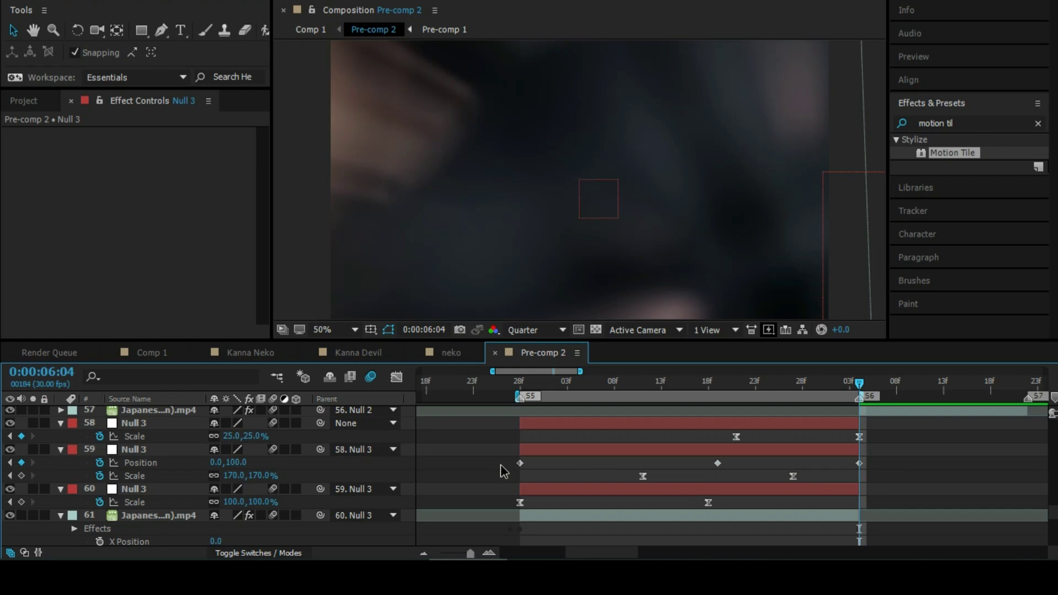
left_click_drag(504, 466, 877, 480)
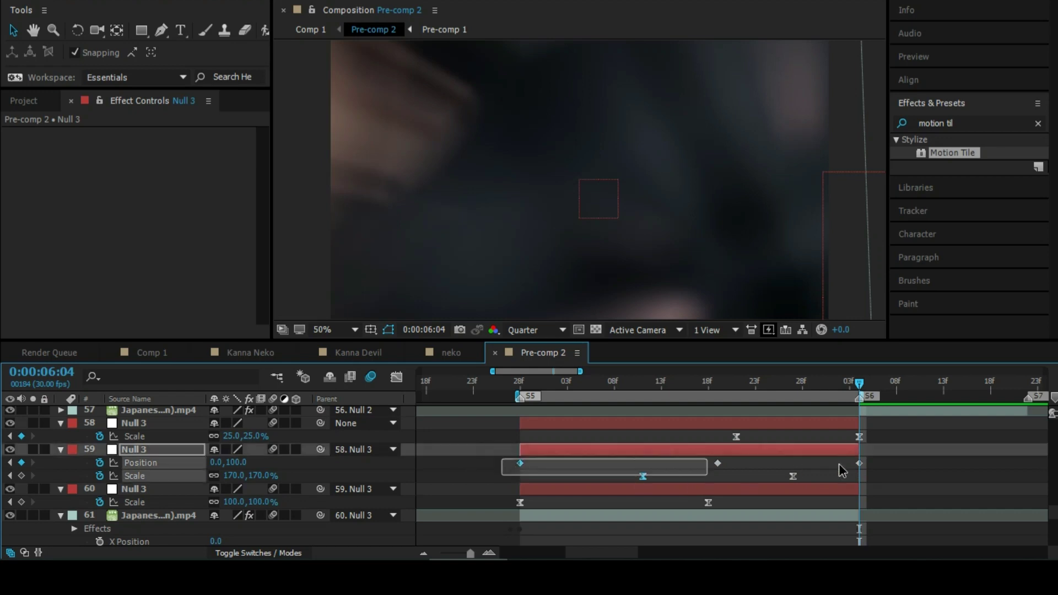
key("F9")
left_click(874, 479)
key("space")
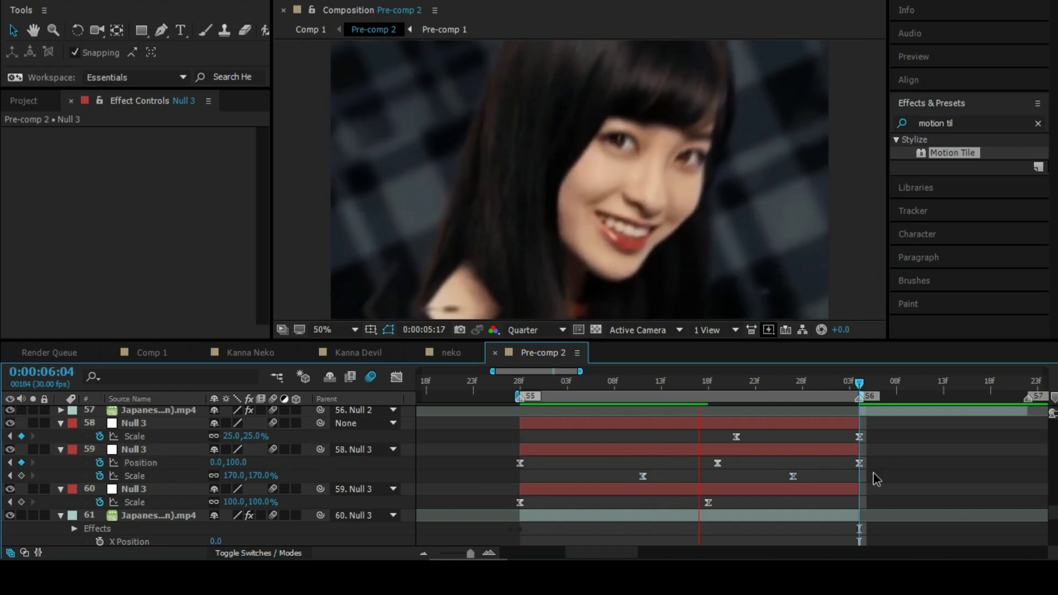